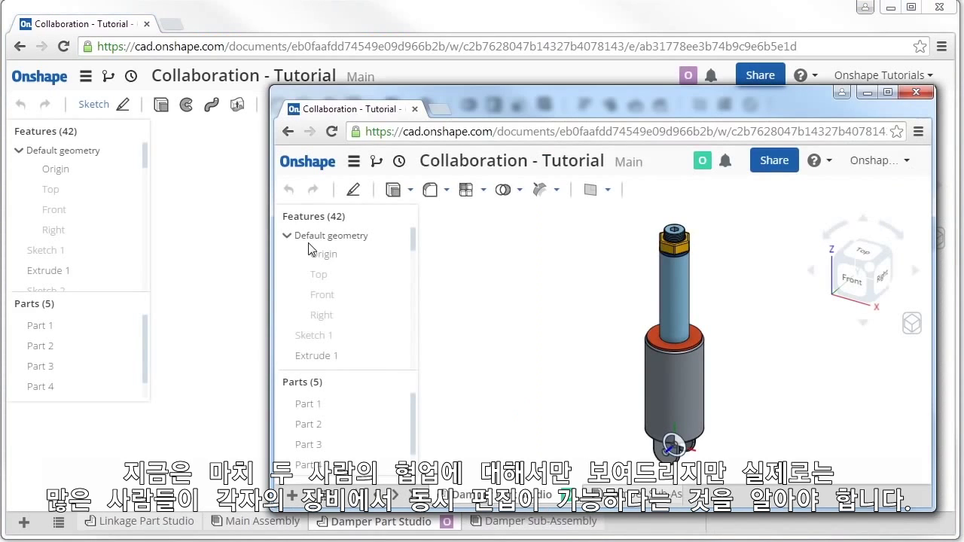
Step: Open Sketch 1 for editing in the second window, viewed normal to its sketch plane
double_click(328, 336)
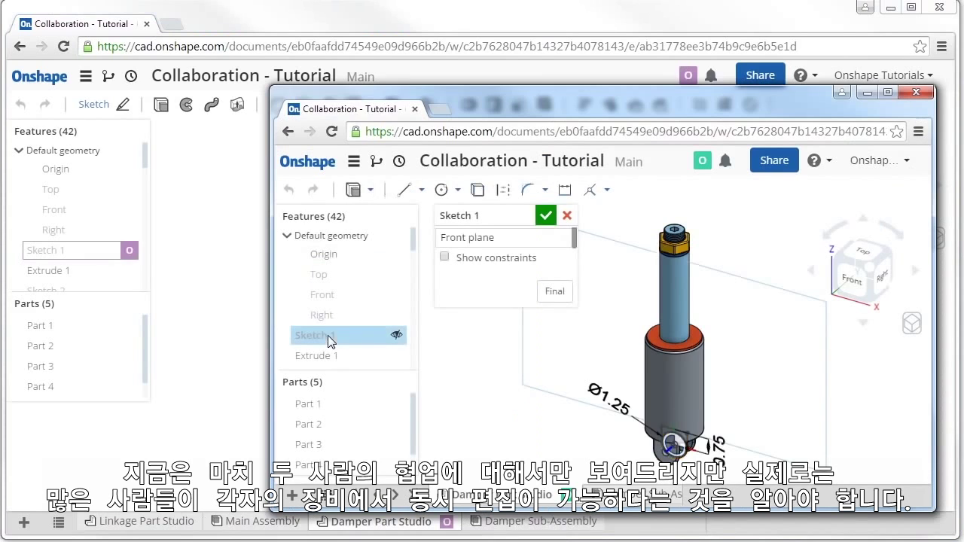
right_click(457, 339)
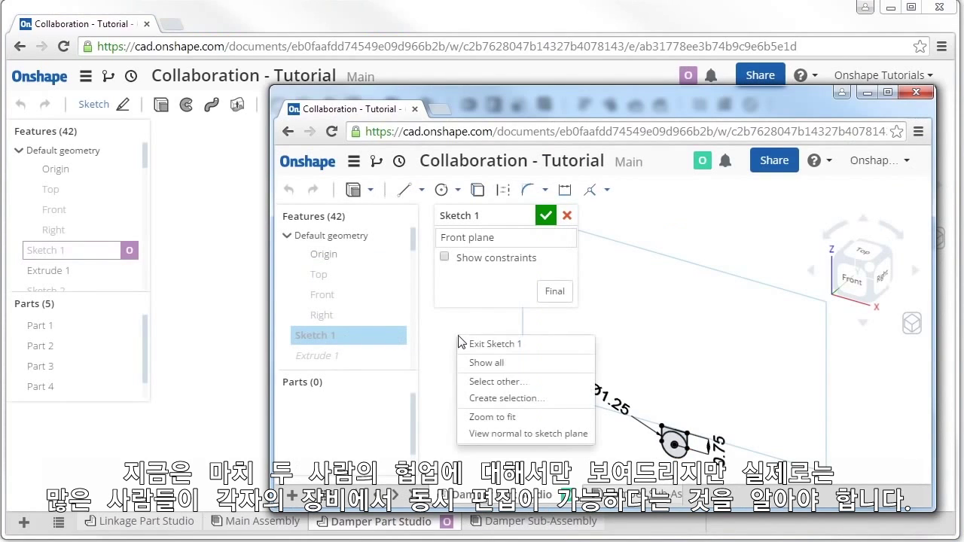
click(494, 434)
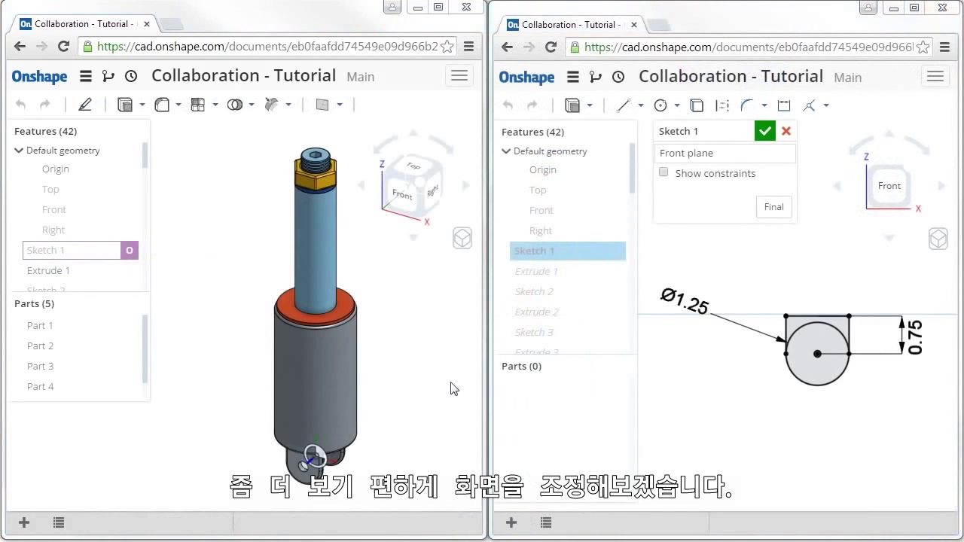
Step: Change Sketch 1's 0.75 dimension to 1.5 and accept the sketch
click(691, 375)
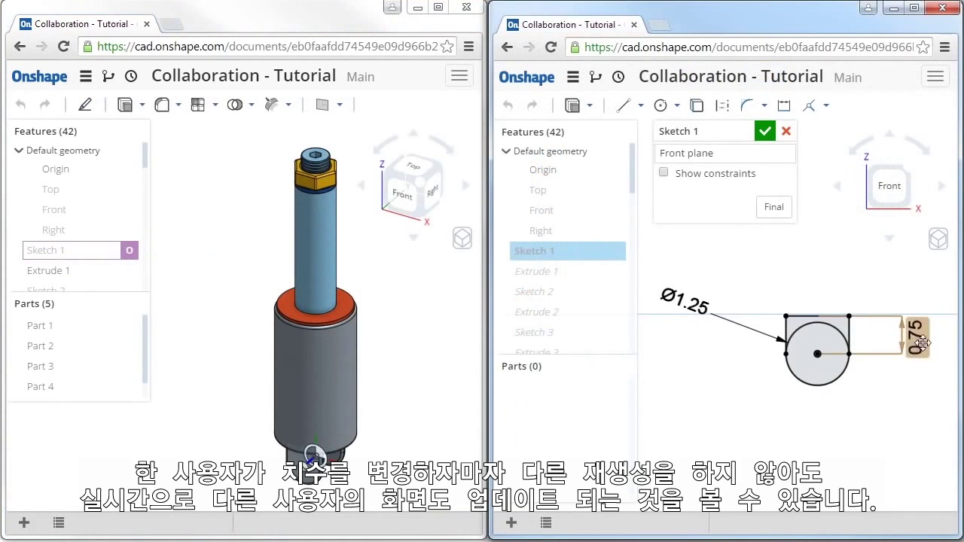
double_click(922, 343)
text(1.5)
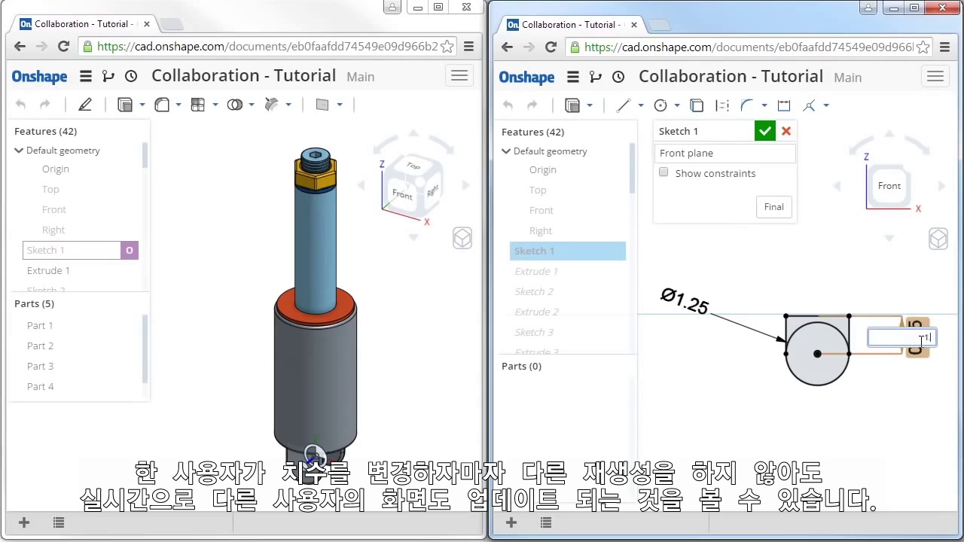
key(Return)
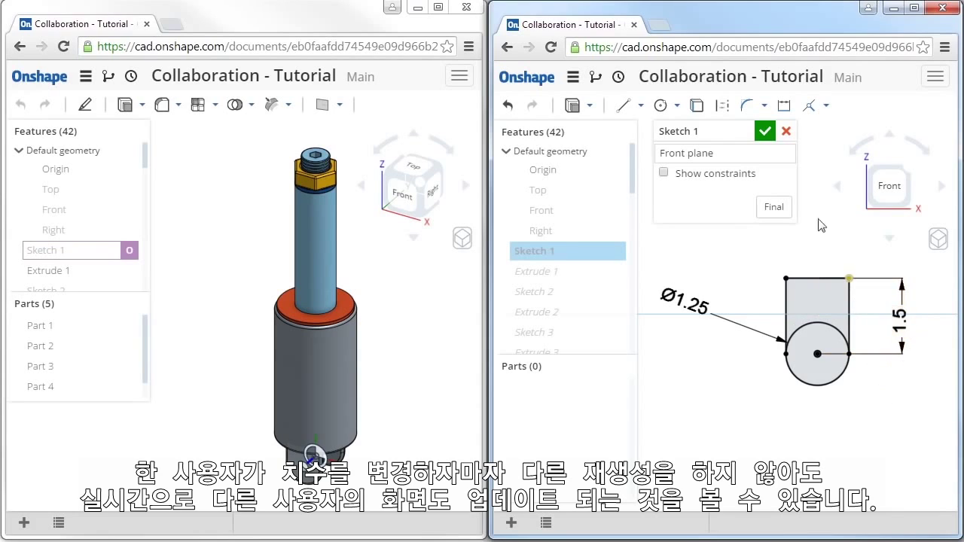
click(764, 131)
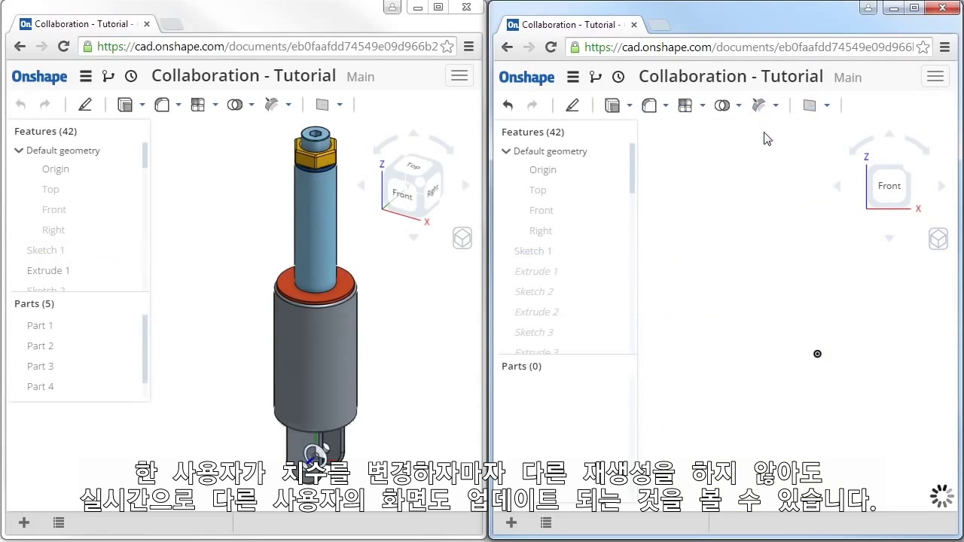
Step: Switch to an isometric view and orbit the damper toward the front
right_click(691, 199)
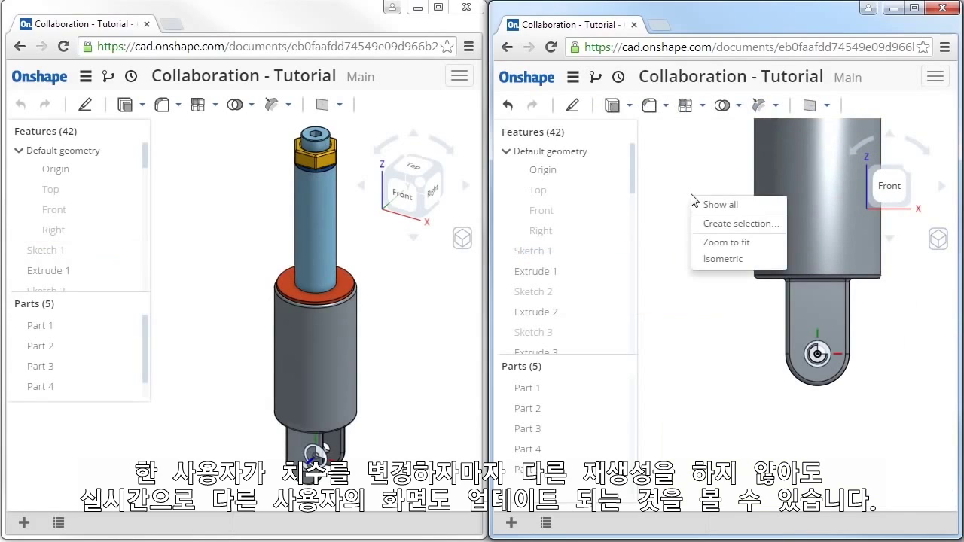
click(712, 257)
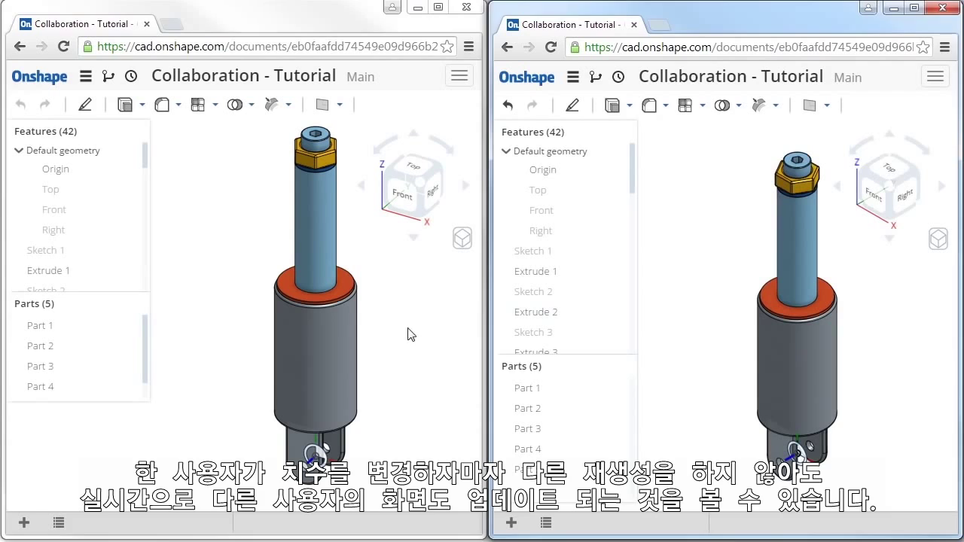
right_drag(408, 335, 371, 316)
Step: Open Sketch 13 for editing in both the left and right windows
scroll(368, 306, up, 2)
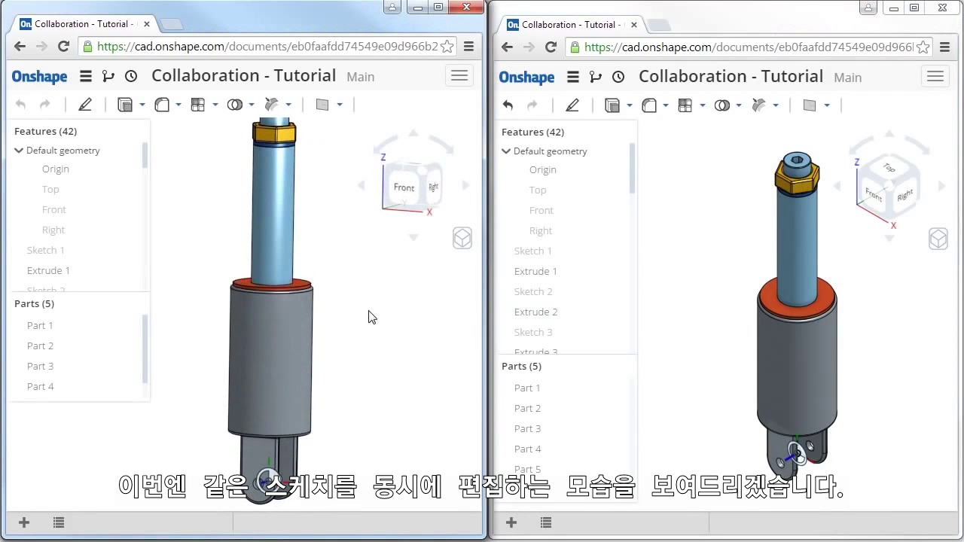
drag(147, 162, 145, 275)
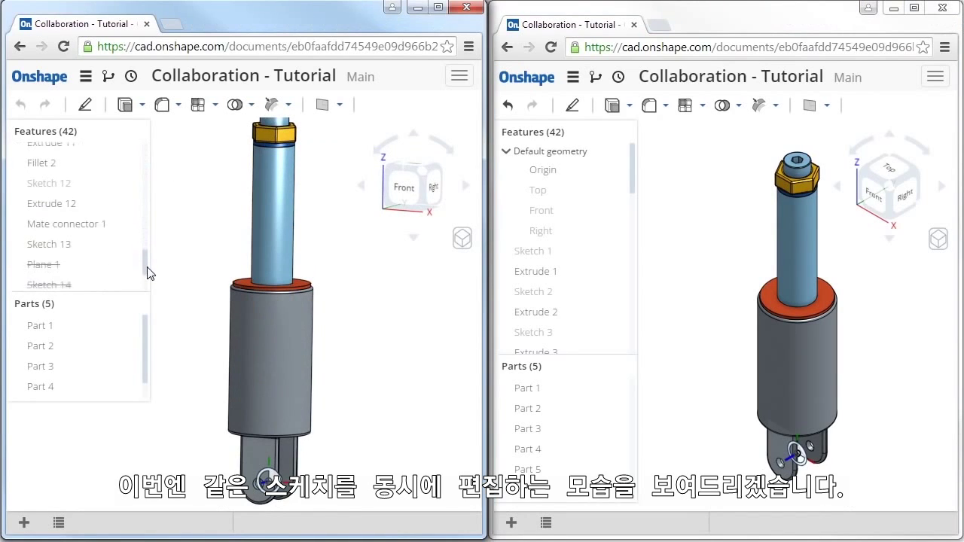
double_click(62, 234)
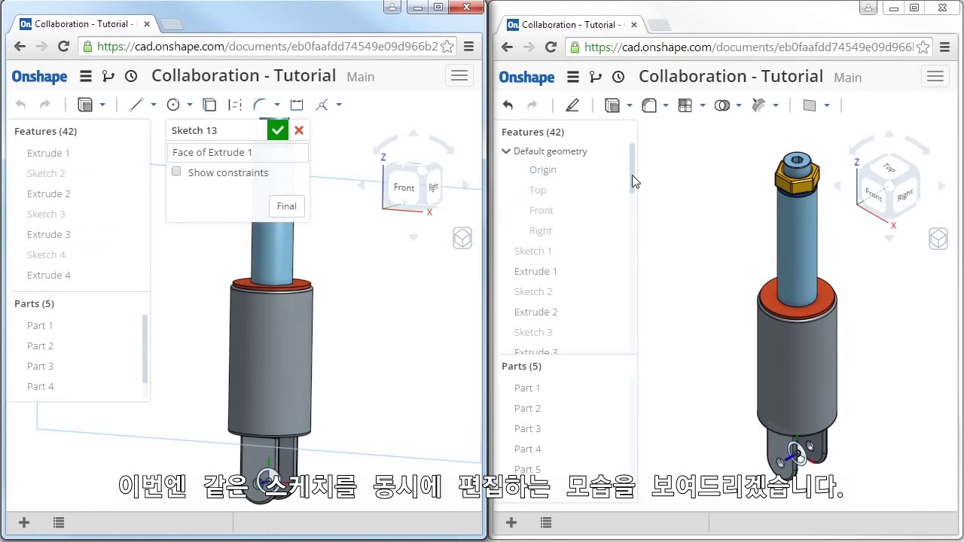
drag(632, 174, 631, 324)
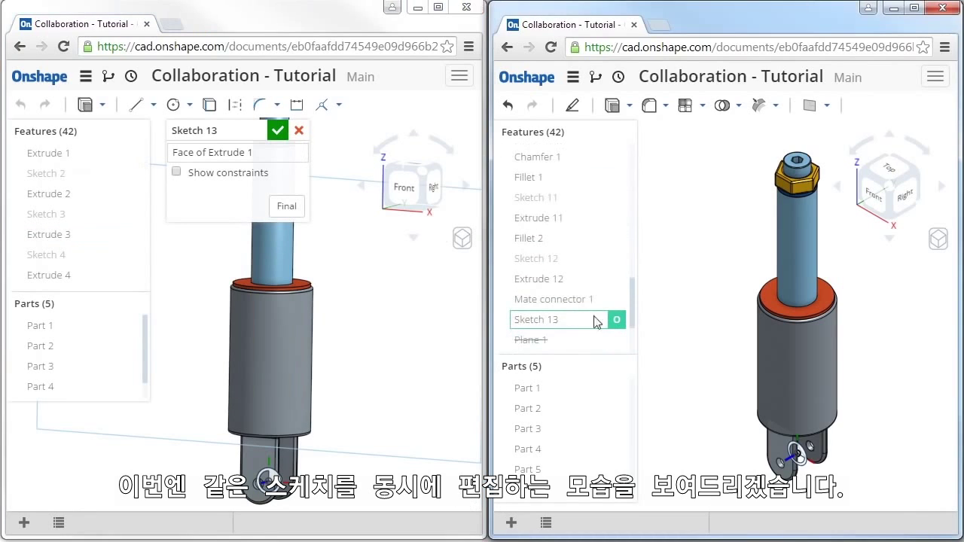
double_click(531, 319)
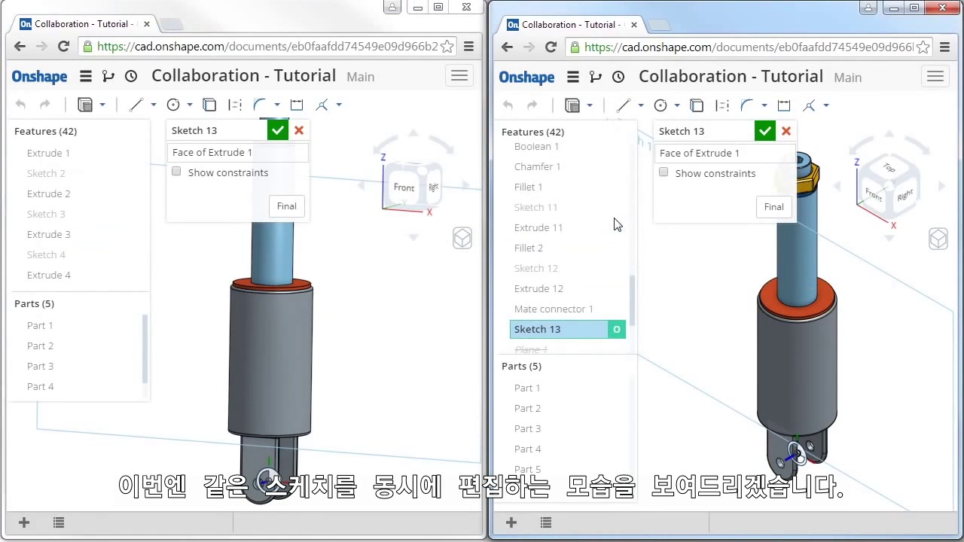
Step: Turn both windows' views normal to Sketch 13's plane
right_click(674, 355)
click(703, 461)
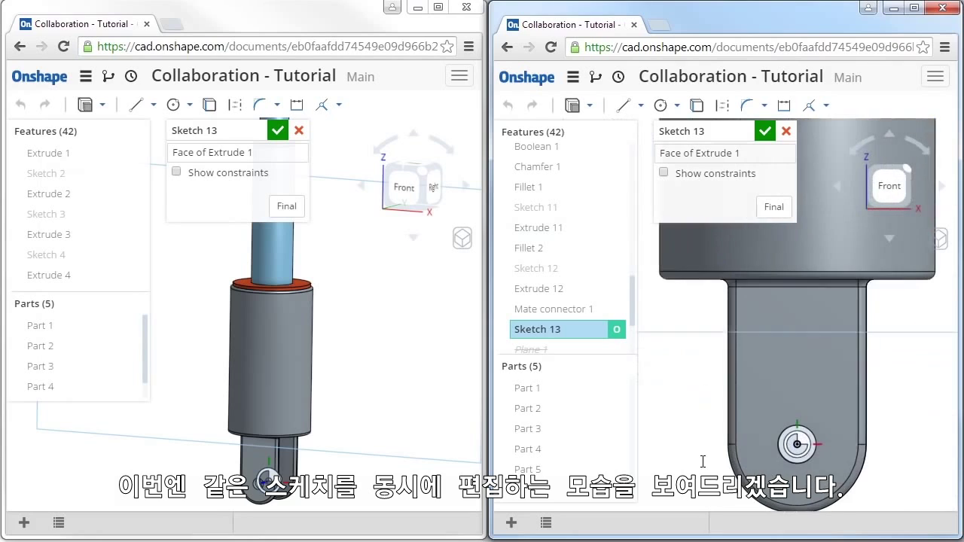
right_click(369, 477)
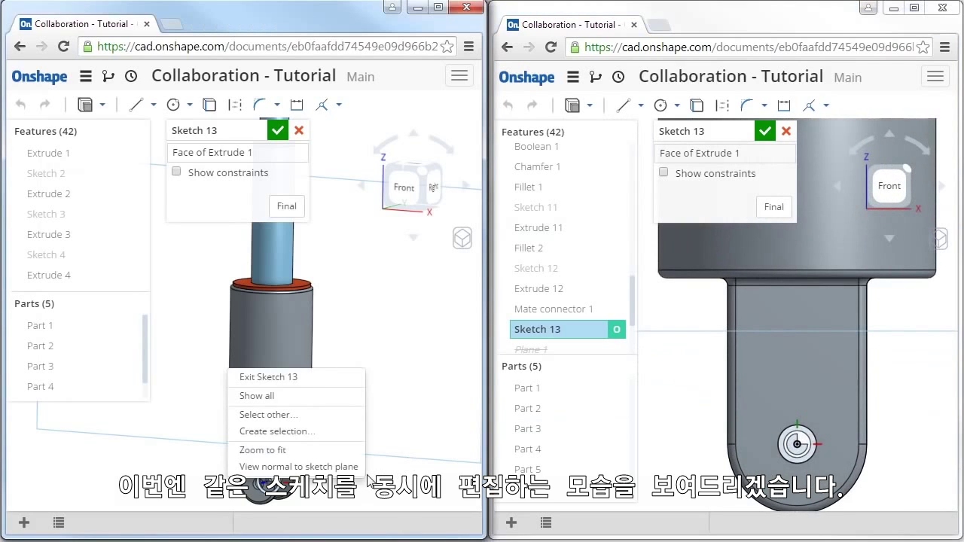
click(298, 467)
scroll(134, 243, down, 3)
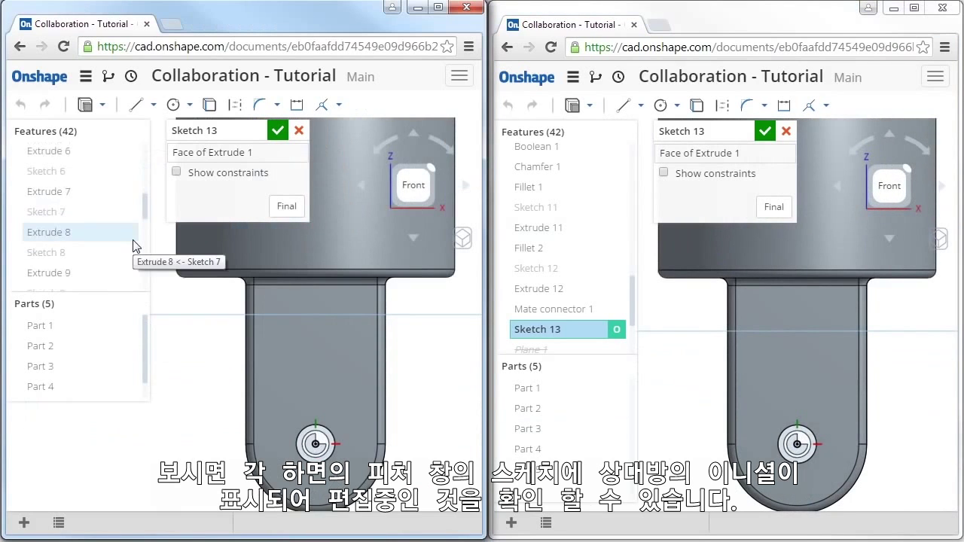
scroll(134, 244, down, 5)
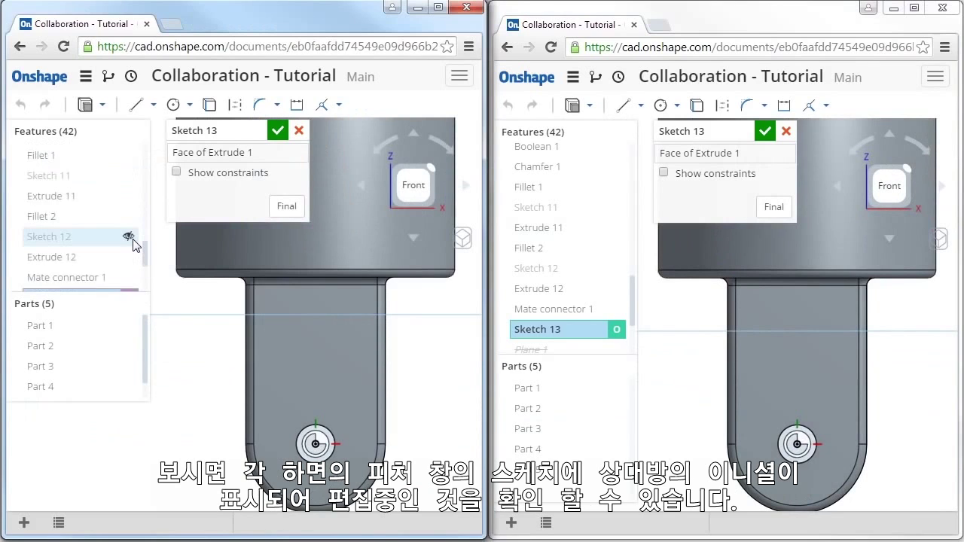
scroll(132, 243, down, 1)
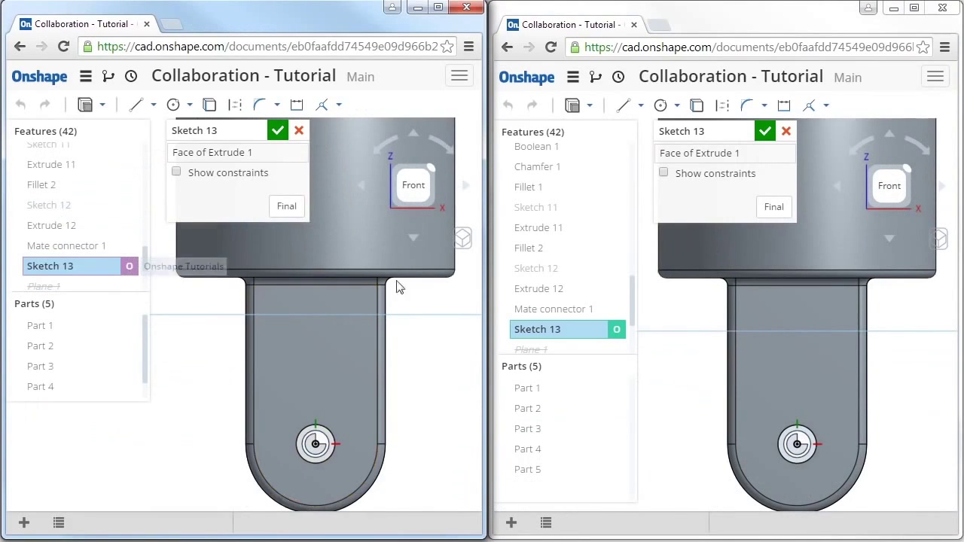
Step: Draw a vertical construction line up from the hole's centre and place a circle on it
click(623, 105)
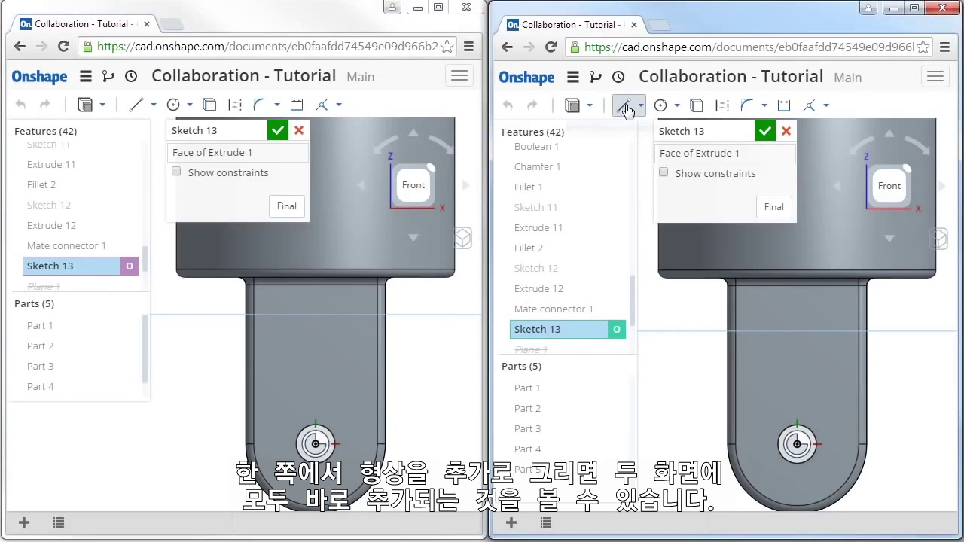
click(797, 445)
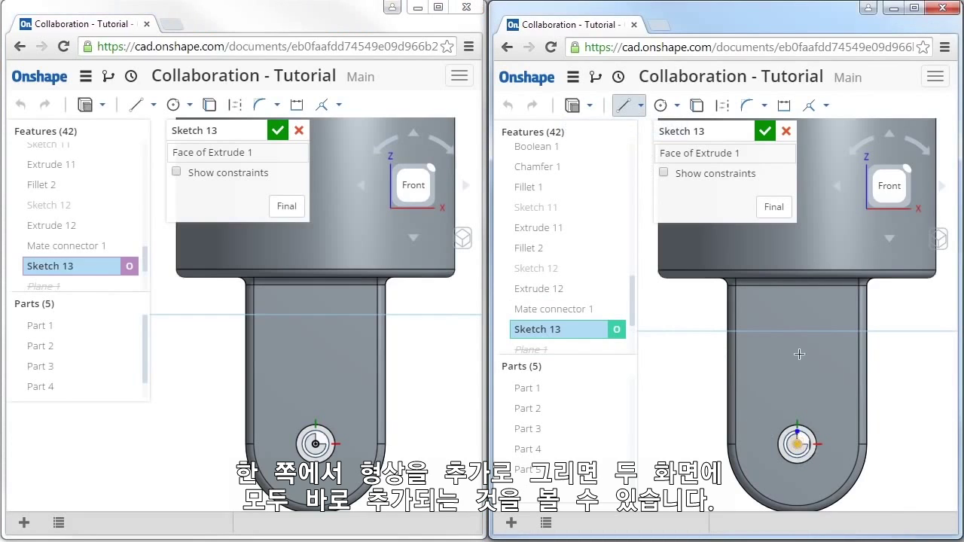
click(799, 308)
key(Escape)
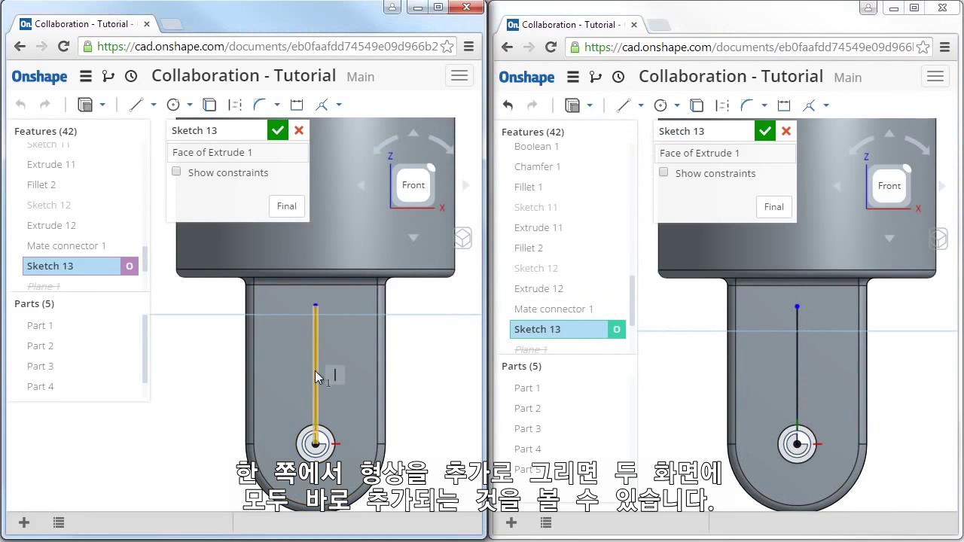
click(315, 371)
click(238, 110)
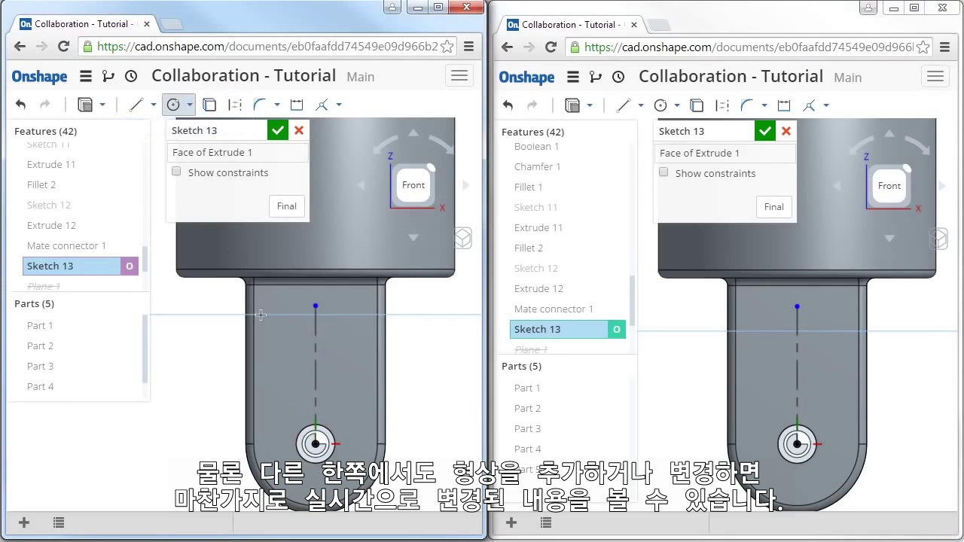
click(316, 367)
key(Escape)
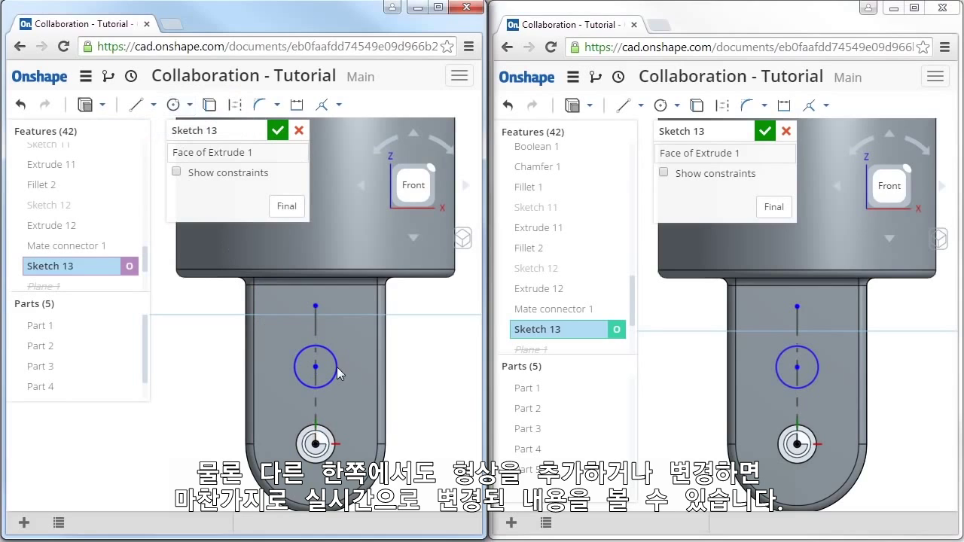
Step: Dimension the circle to Ø0.375, placed 0.75 from the lower hole's centre
click(785, 105)
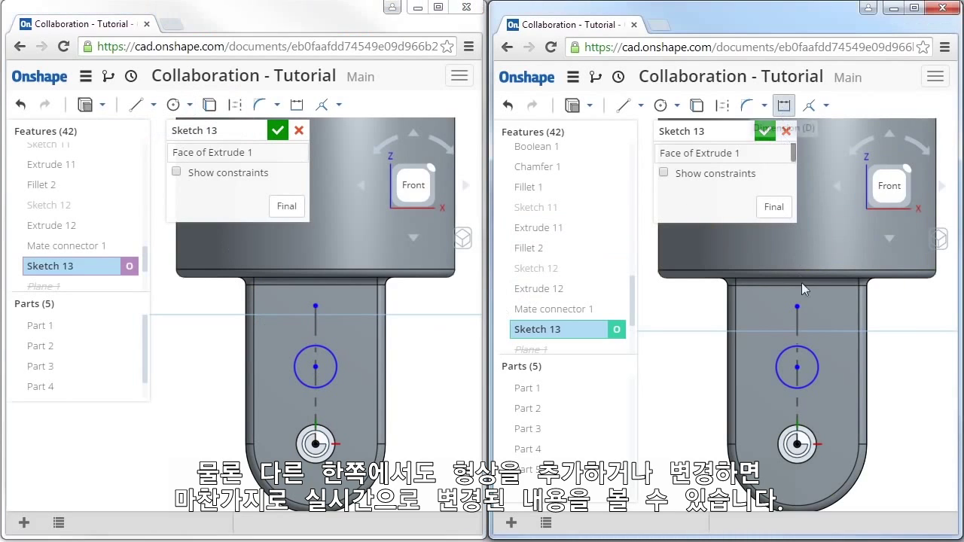
click(856, 349)
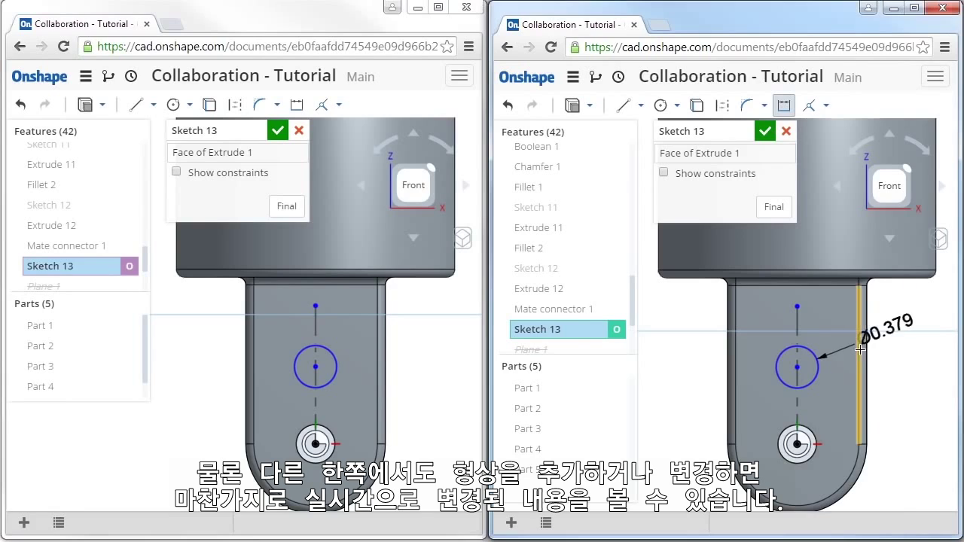
click(878, 359)
text(.3)
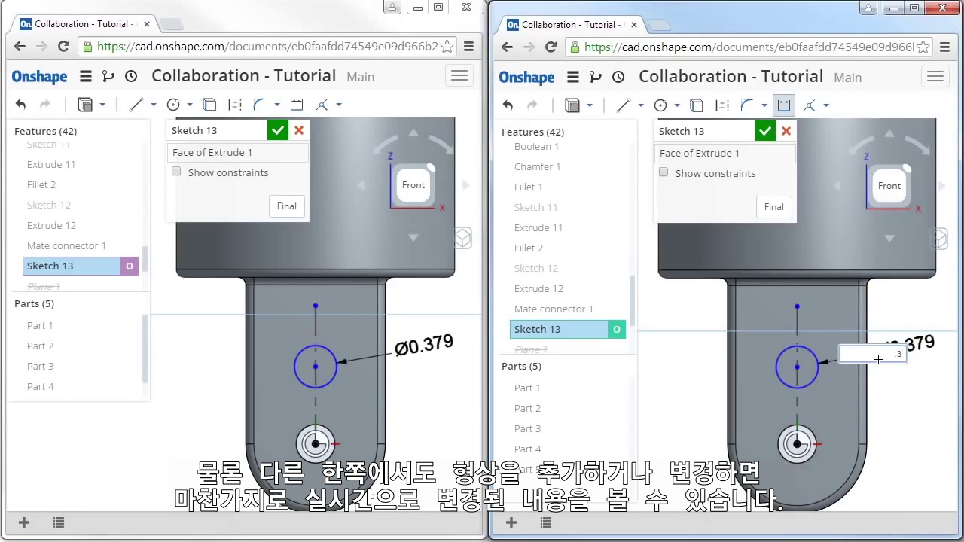
text(75)
key(Return)
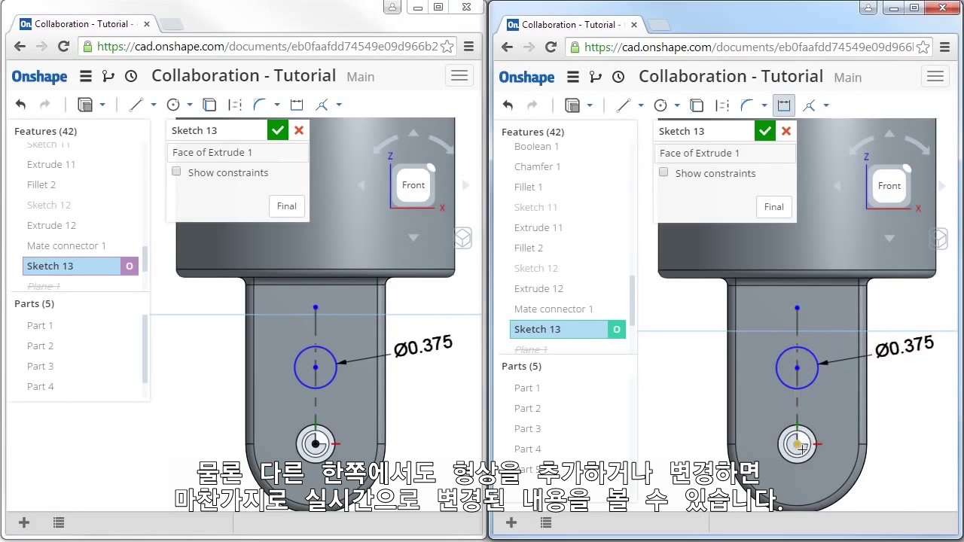
click(913, 416)
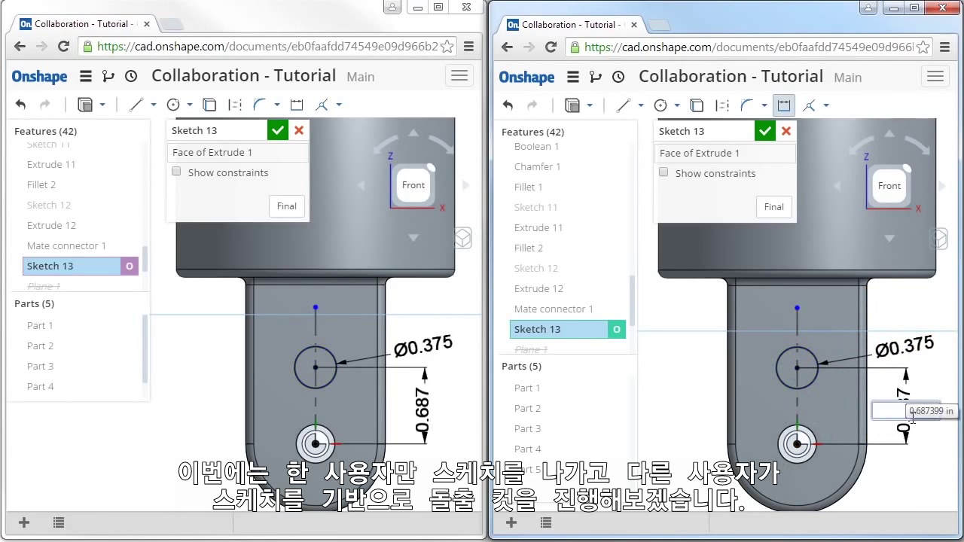
text(.75)
key(Return)
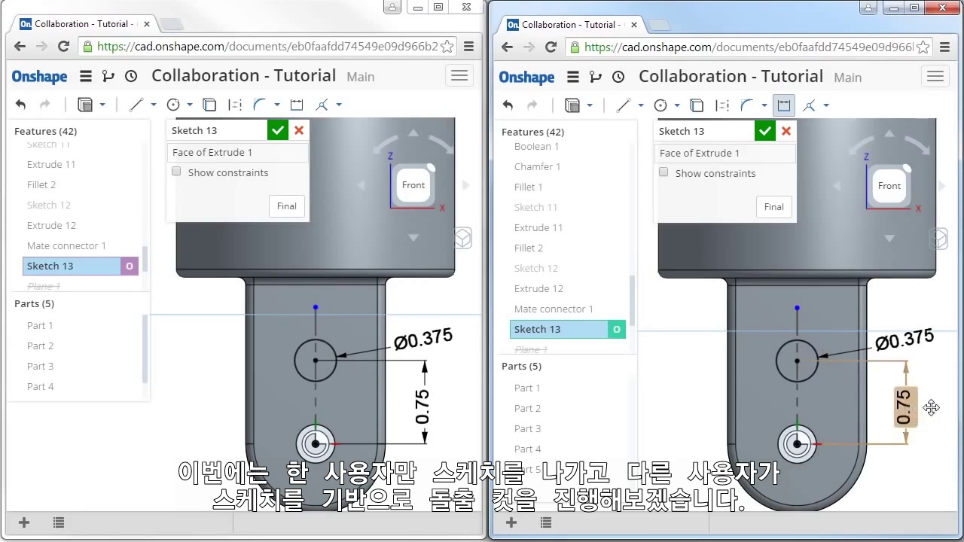
key(Escape)
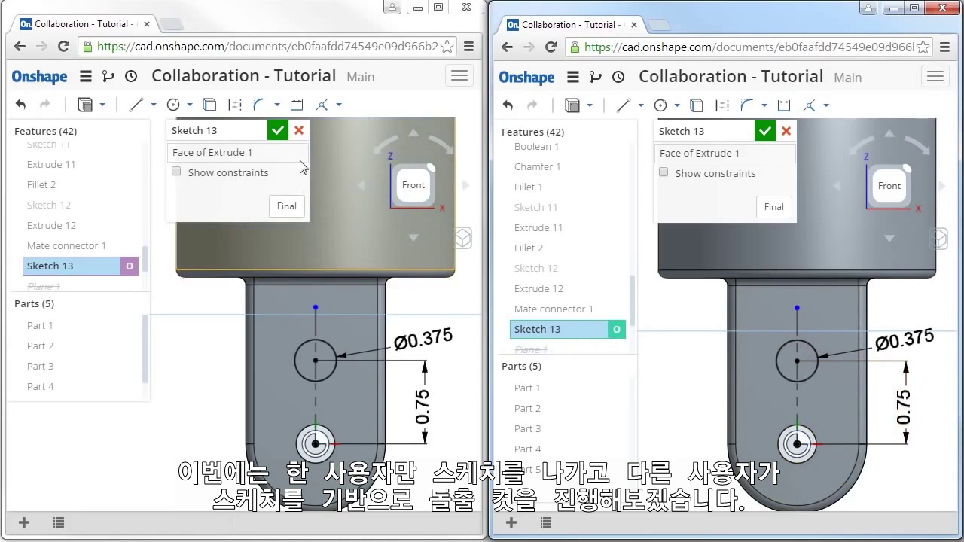
Step: Accept Sketch 13 and extrude its circle as a Remove cut, Through all, creating Extrude 14
click(275, 130)
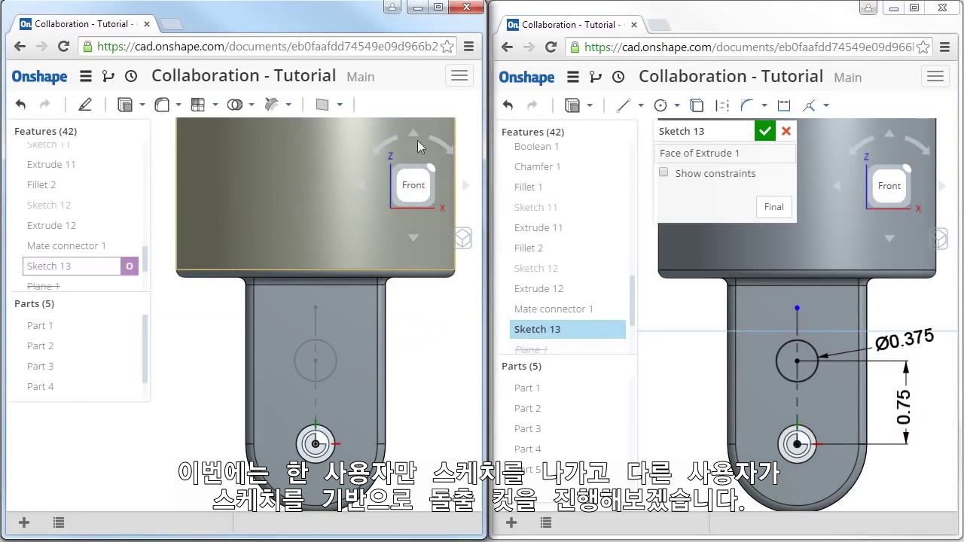
click(574, 108)
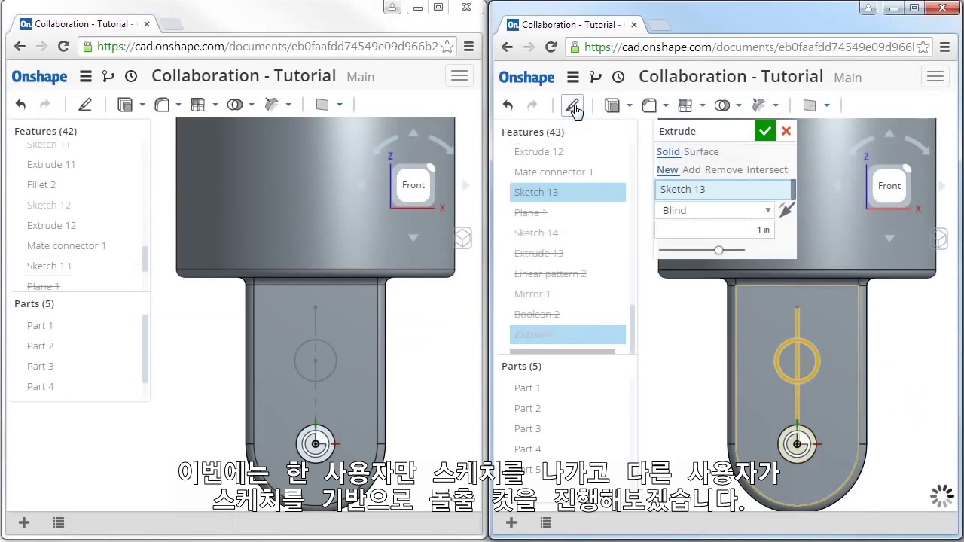
click(723, 171)
click(769, 212)
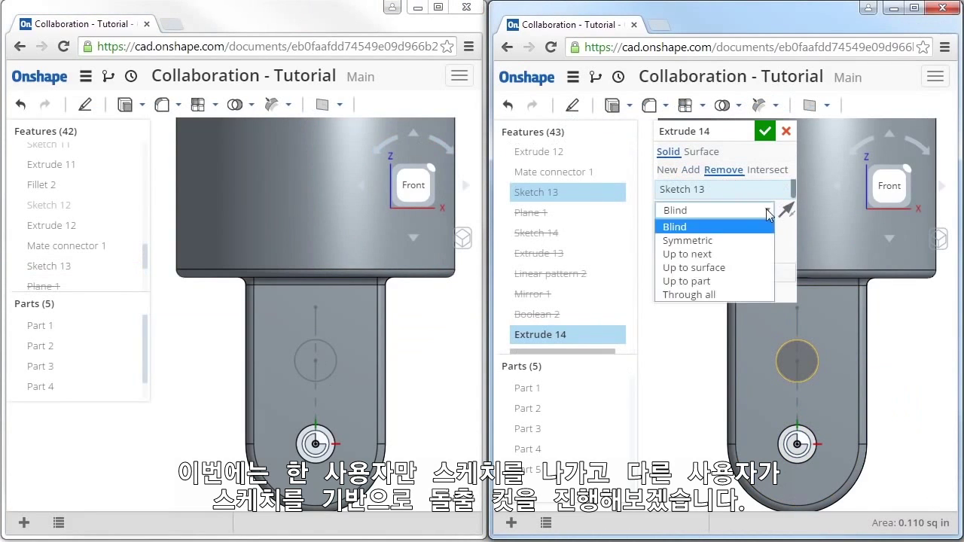
click(738, 294)
right_drag(913, 367, 883, 366)
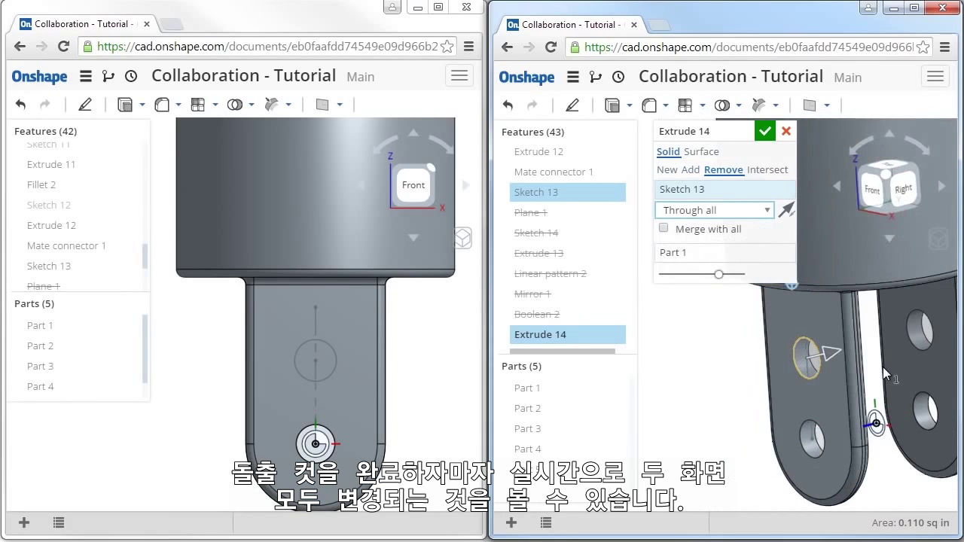
click(766, 131)
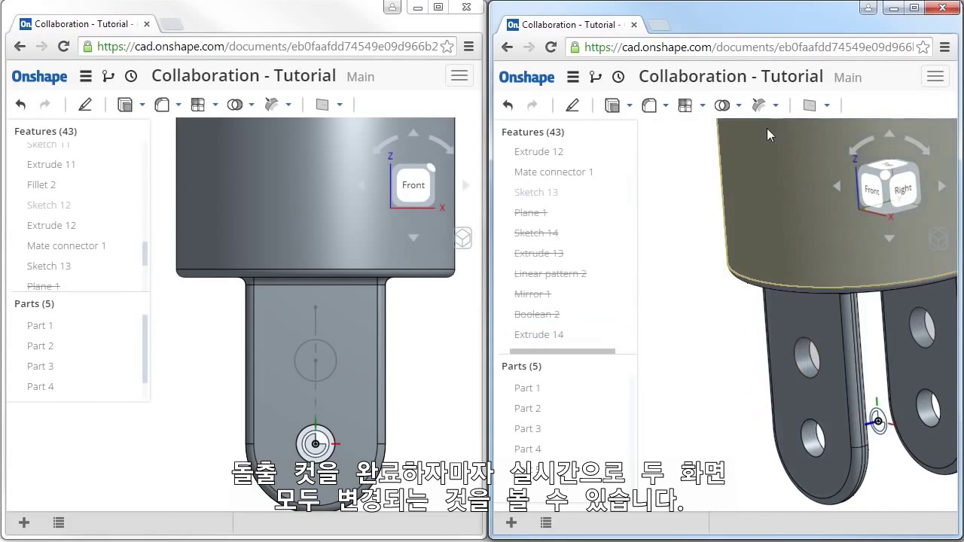
right_click(688, 239)
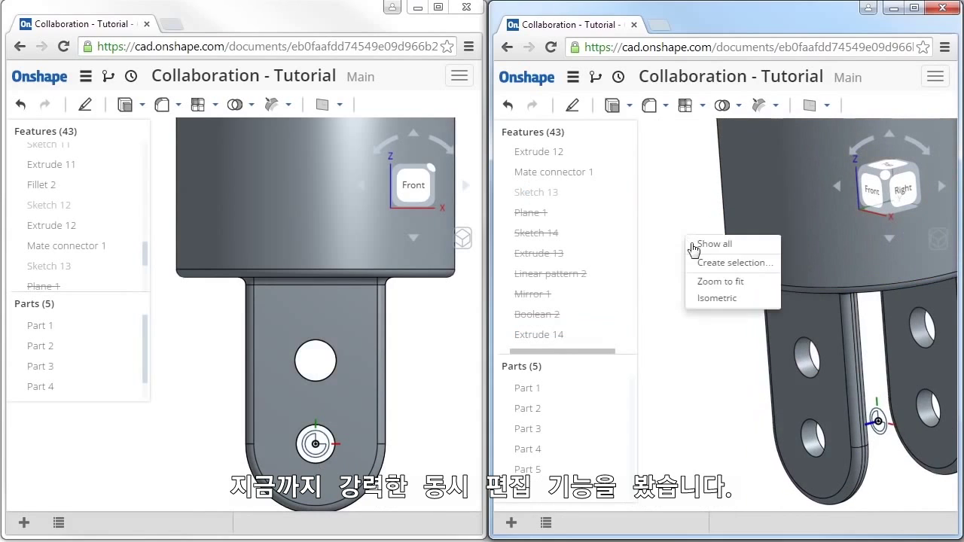
Step: Set both windows to isometric view and tilt the left window's model slightly
click(710, 299)
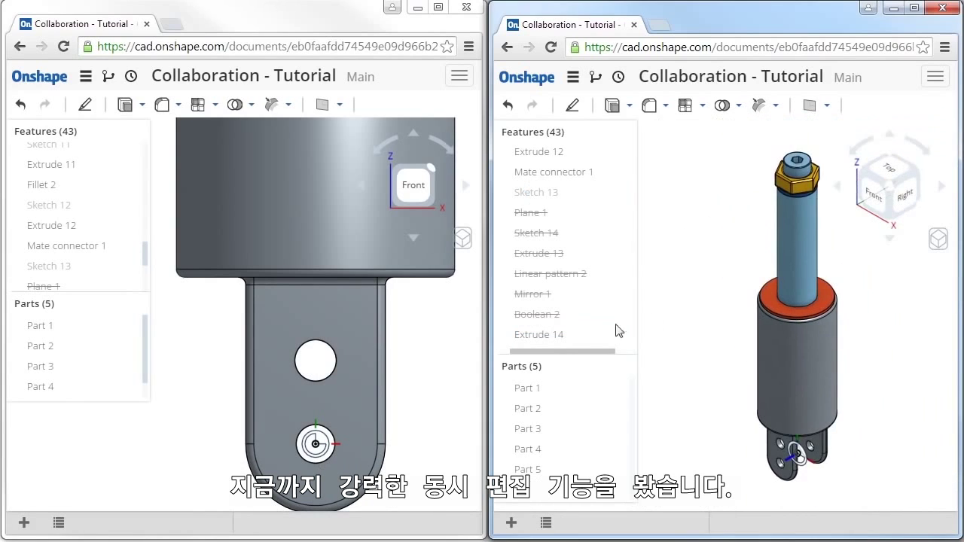
right_click(427, 355)
click(404, 418)
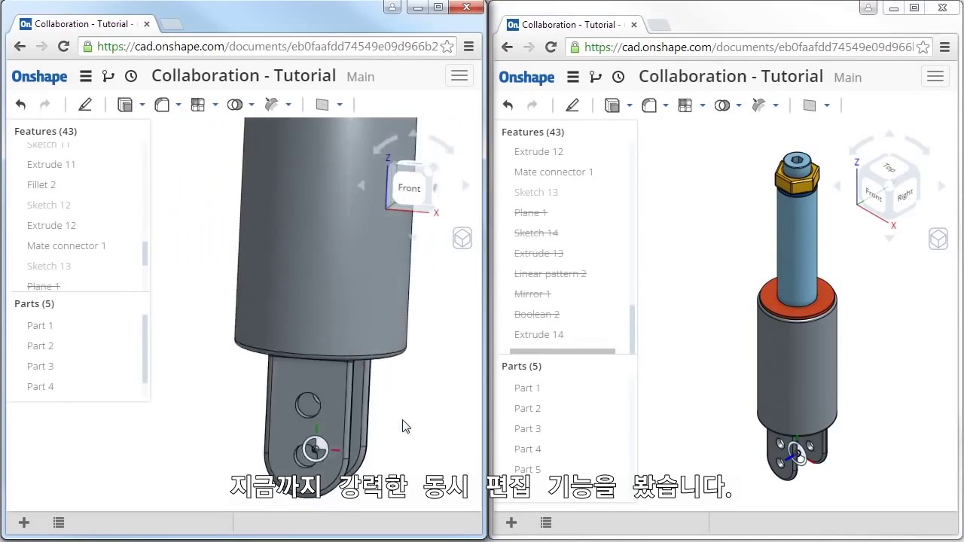
mouse_move(405, 426)
right_down()
mouse_move(400, 407)
mouse_move(411, 426)
mouse_move(401, 422)
right_up()
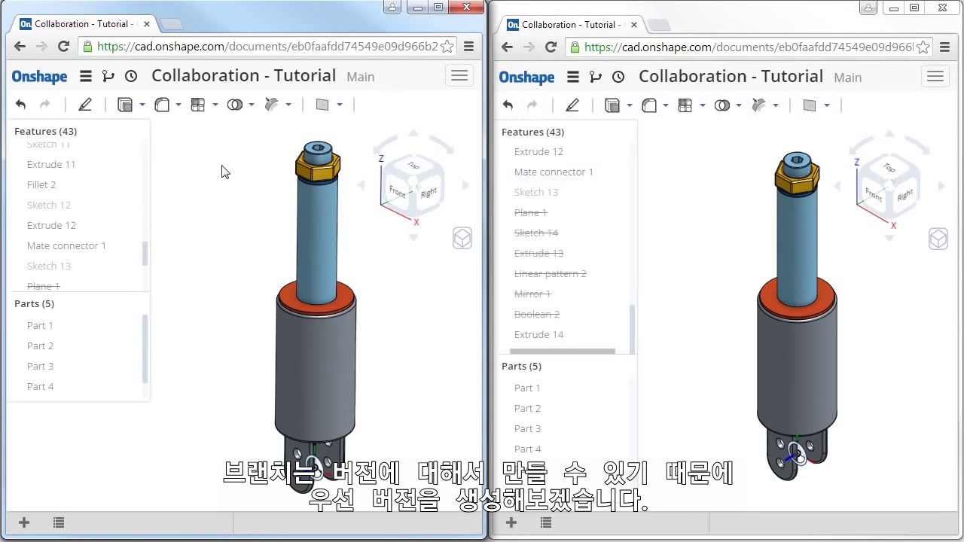
Step: Save a version named 'Real Time Changes' with description 'Added Through Hole'
click(109, 78)
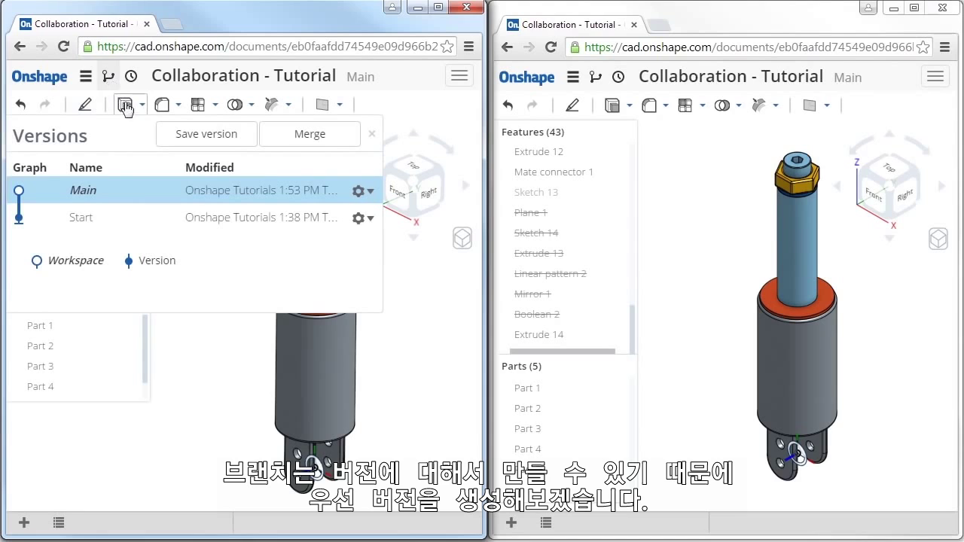
click(195, 135)
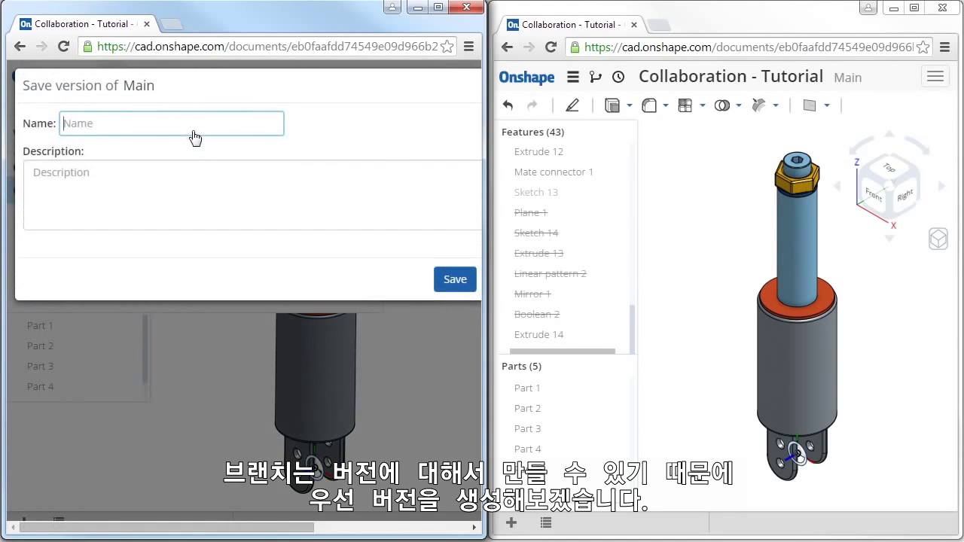
text(Real Time Changes)
key(Tab)
text(Ad)
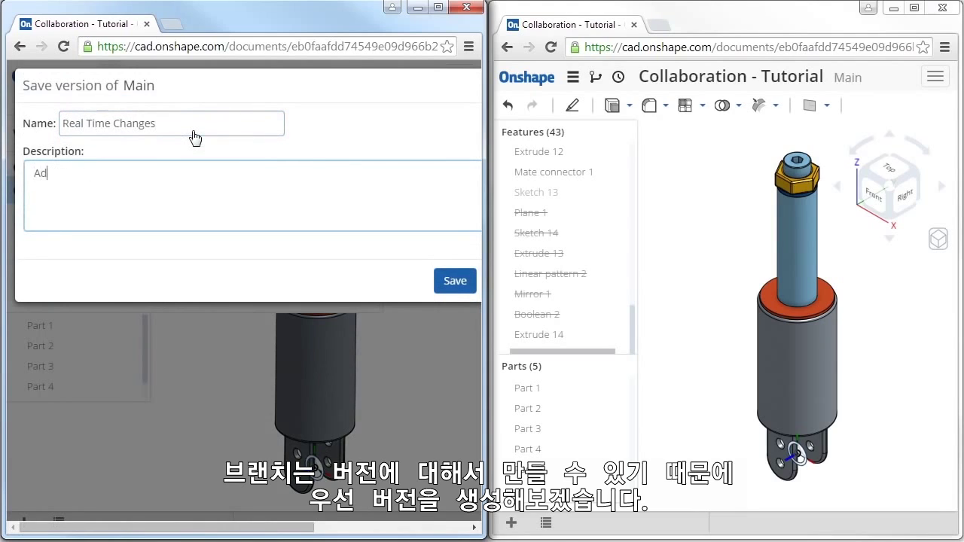
text(ded Through Hole)
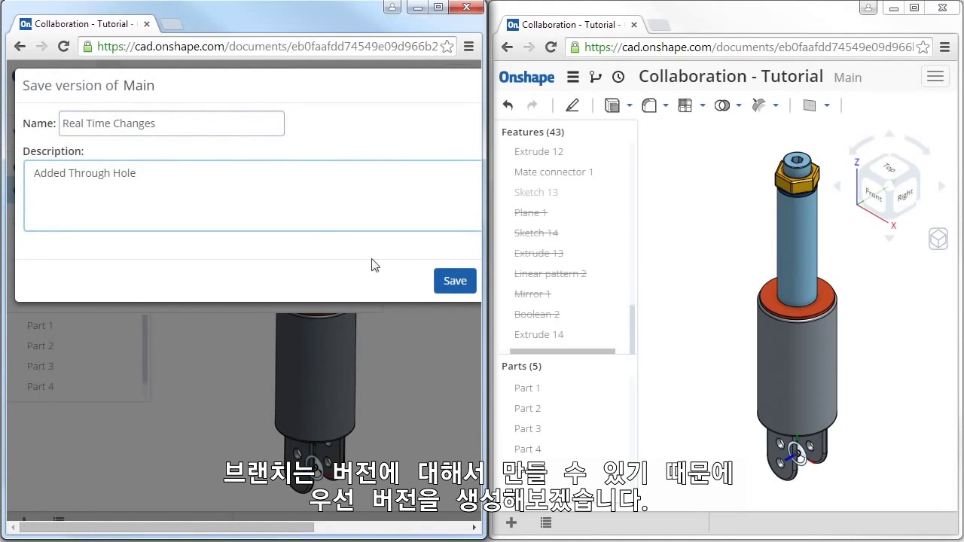
click(453, 293)
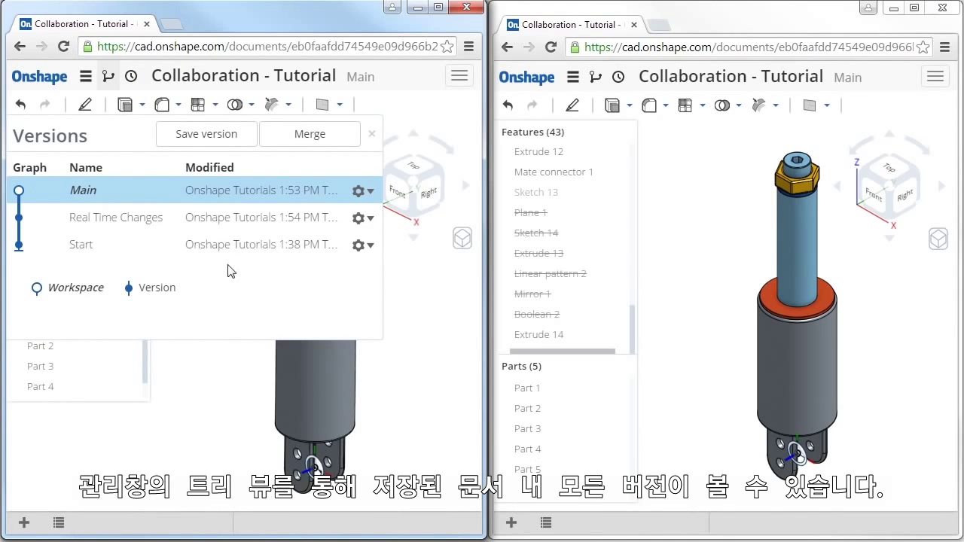
mouse_move(219, 224)
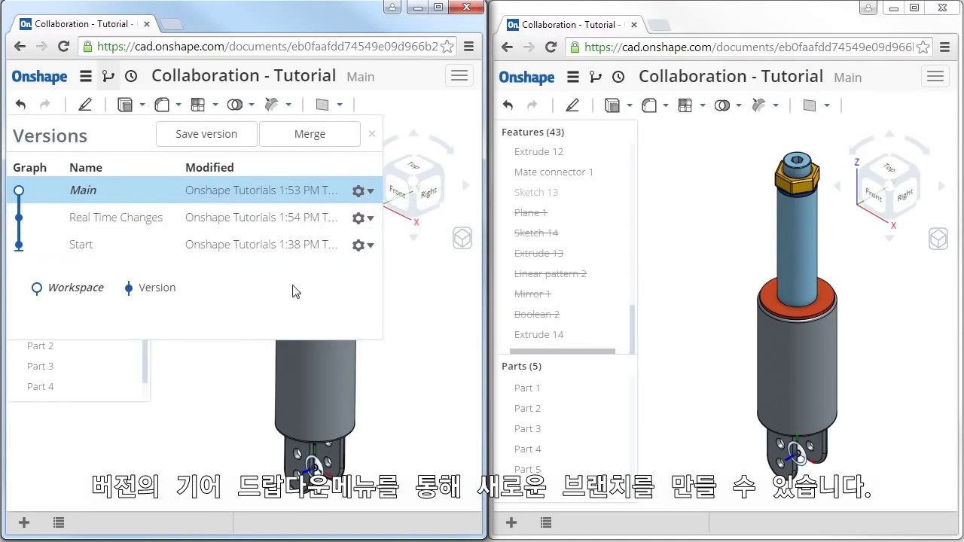
click(370, 219)
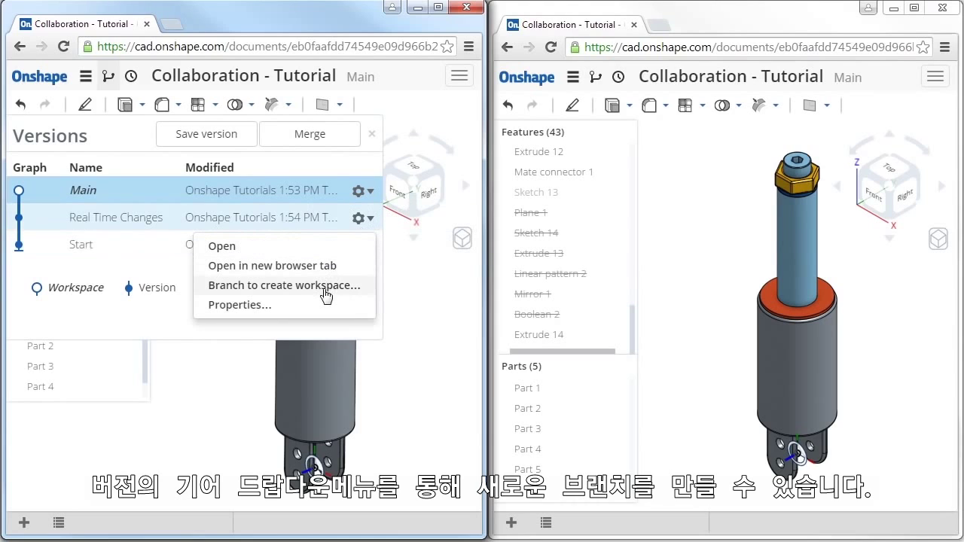
click(146, 322)
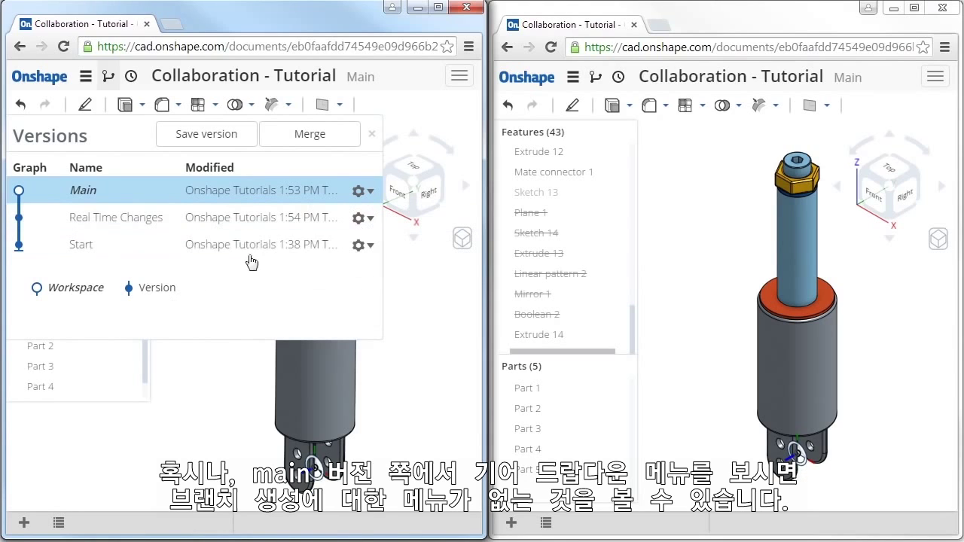
click(371, 192)
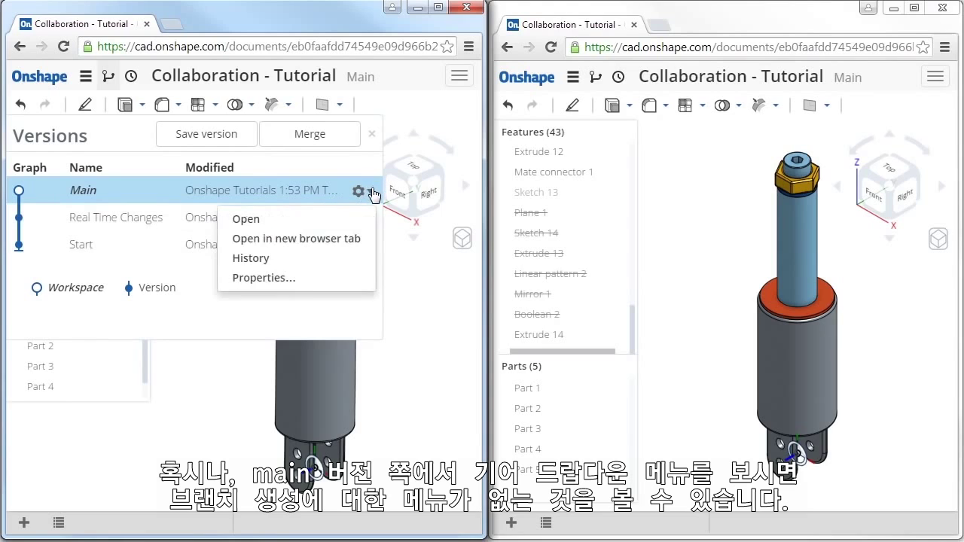
click(163, 334)
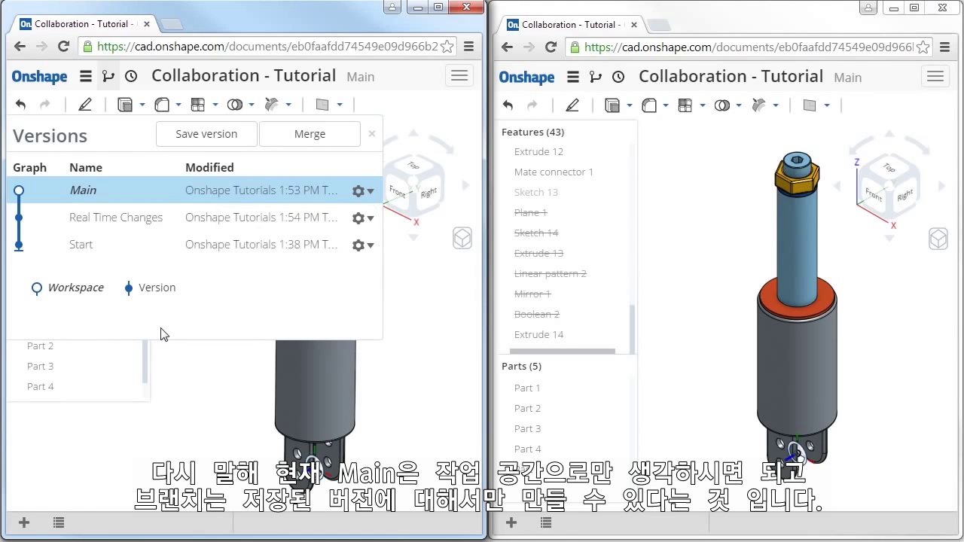
click(372, 219)
Step: Branch workspace 'Iteration with Detail', described 'Add Detail Cuts to Model', from Real Time Changes
click(306, 287)
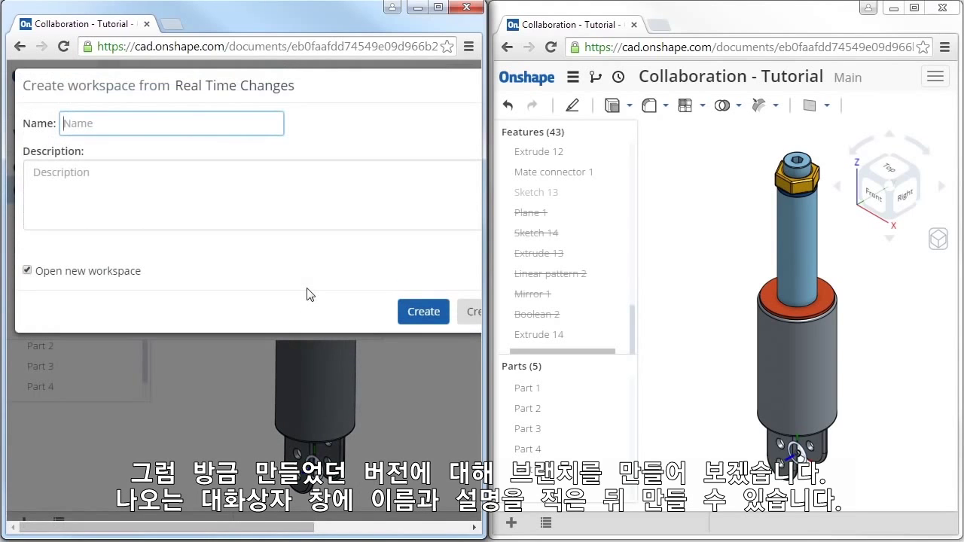
text(Iteration with Detail)
key(Tab)
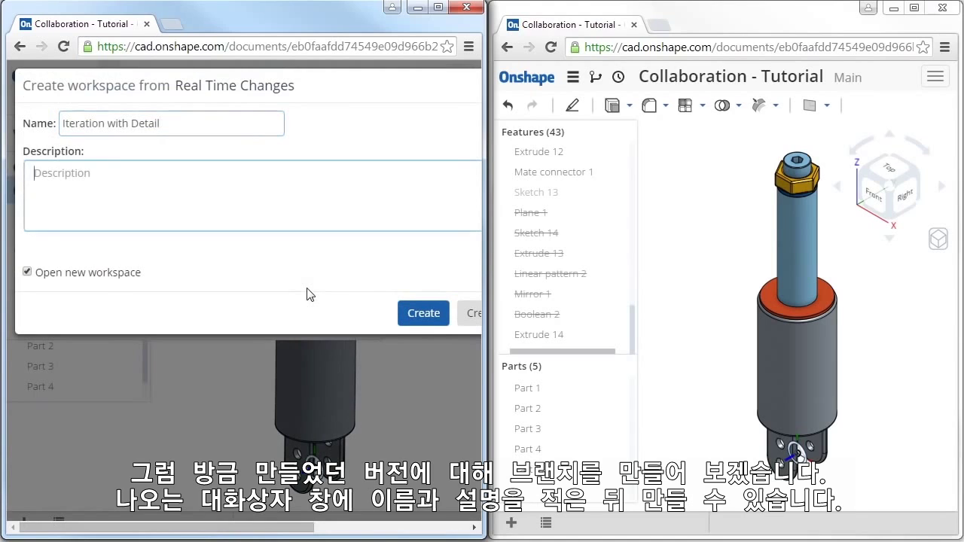
text(Add Detail Cuts to Mo)
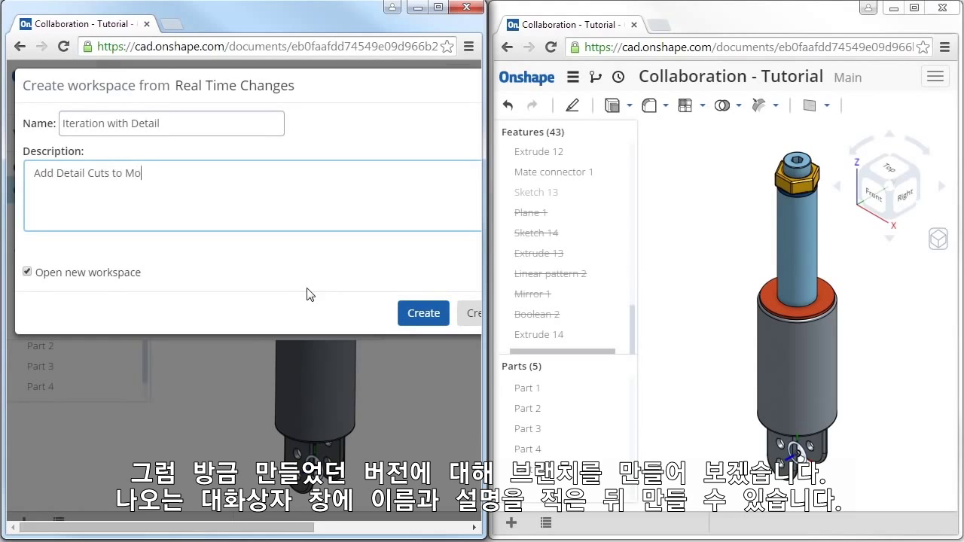
text(del)
click(423, 326)
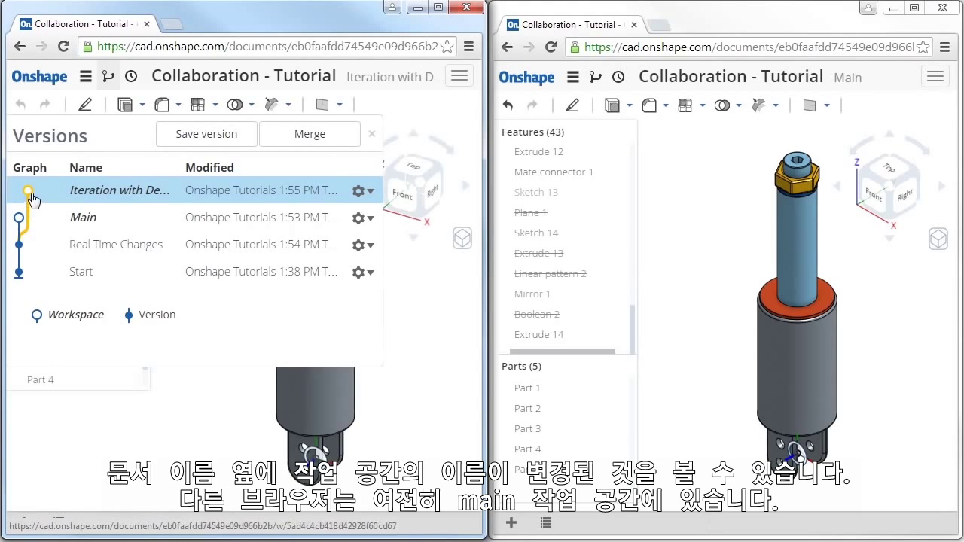
click(431, 334)
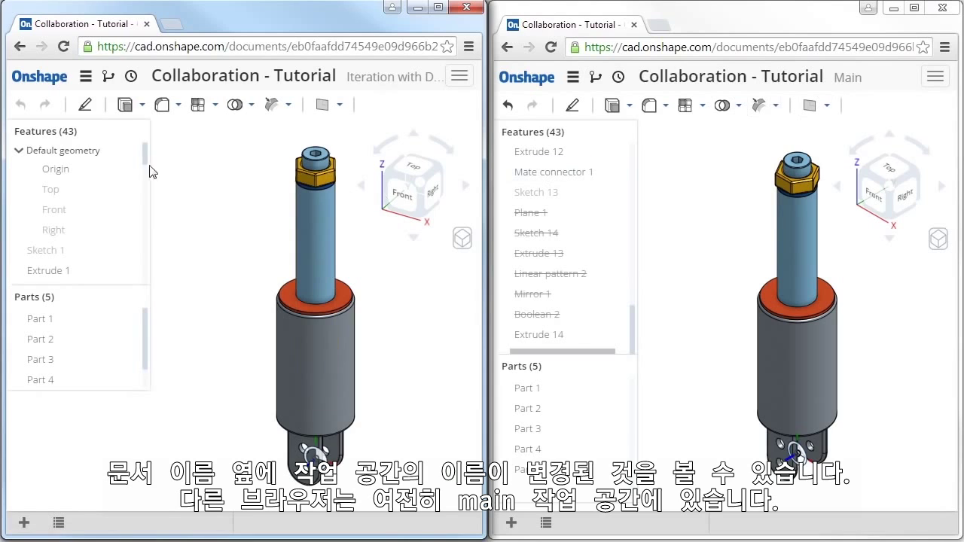
Step: Unsuppress Plane 1 through Boolean 2 so the slots cut the damper body, viewed from the front
scroll(143, 190, down, 1)
scroll(143, 190, down, 10)
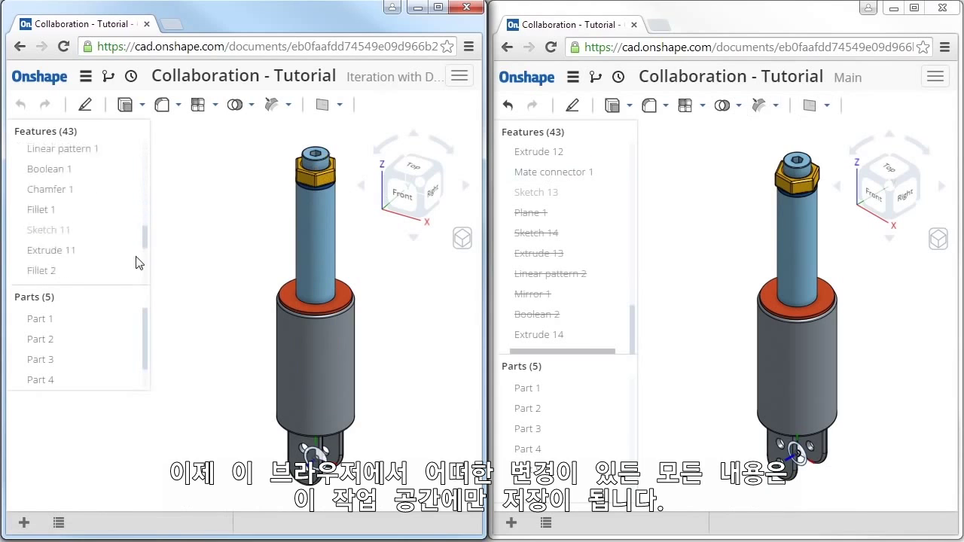
drag(58, 247, 55, 151)
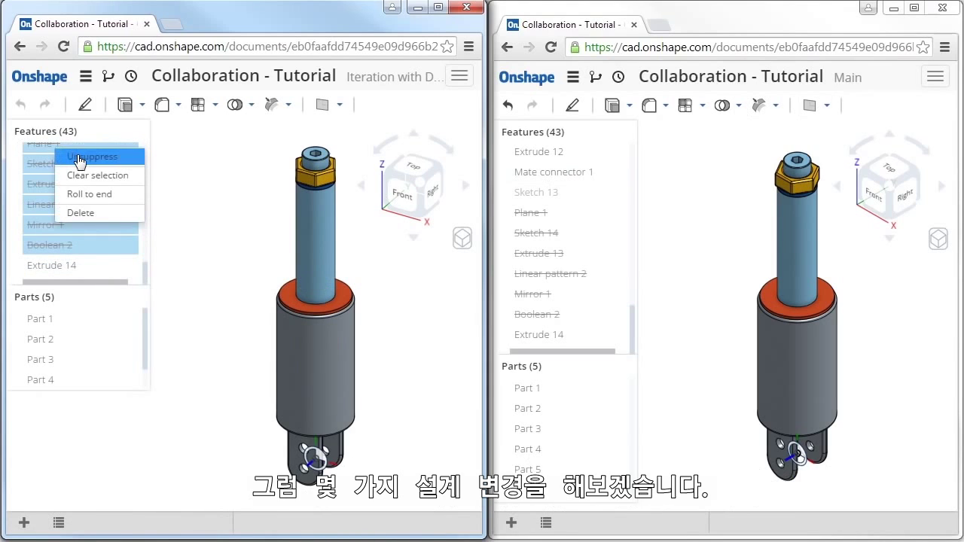
click(79, 157)
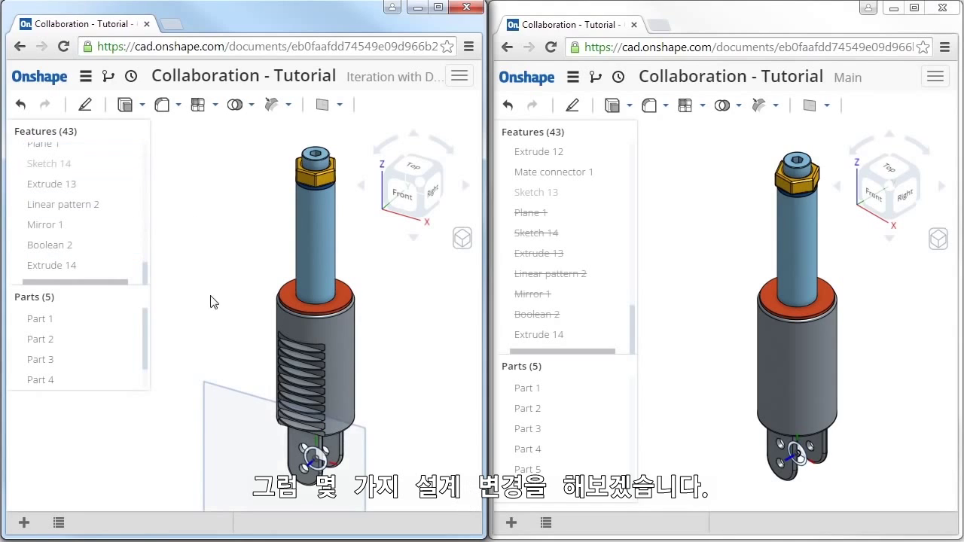
scroll(307, 389, up, 5)
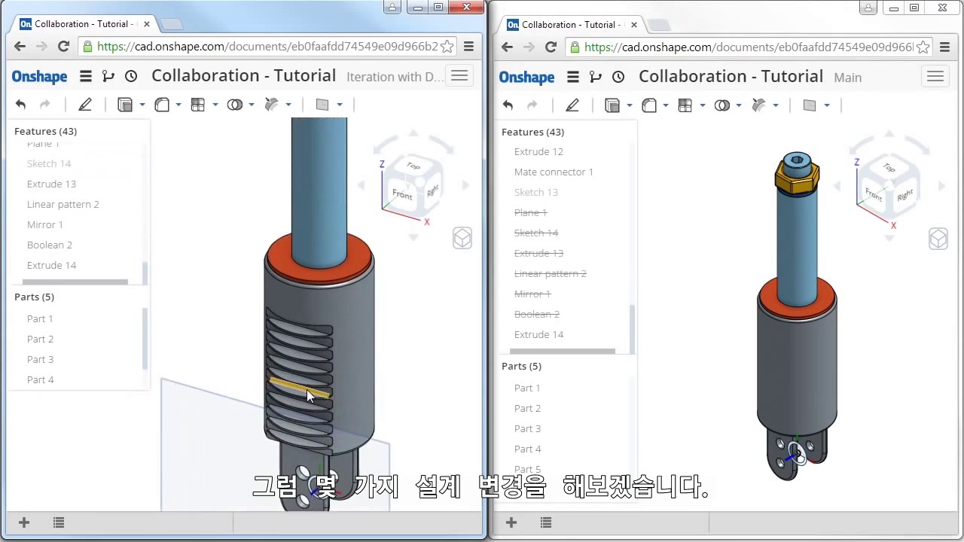
mouse_move(308, 375)
right_down()
mouse_move(335, 382)
mouse_move(295, 382)
mouse_move(307, 389)
right_up()
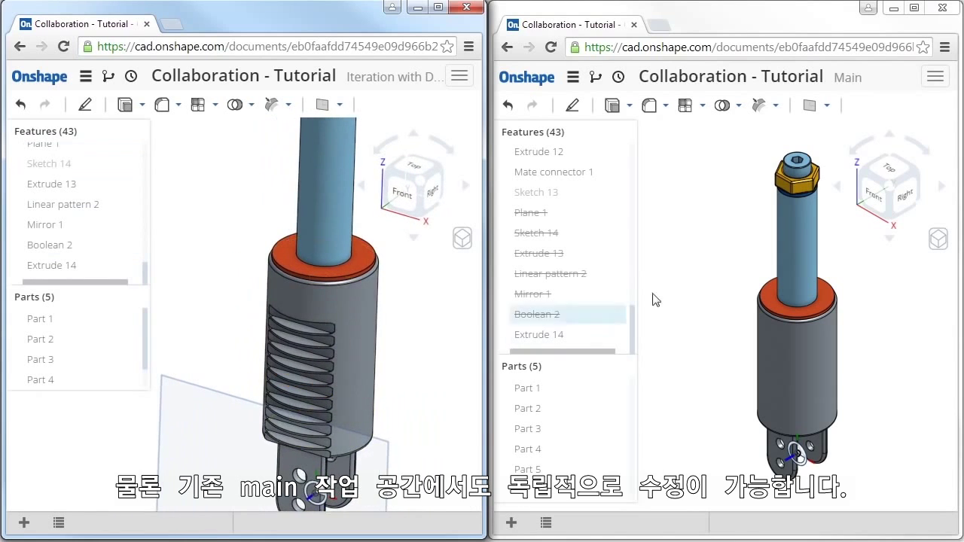
click(683, 291)
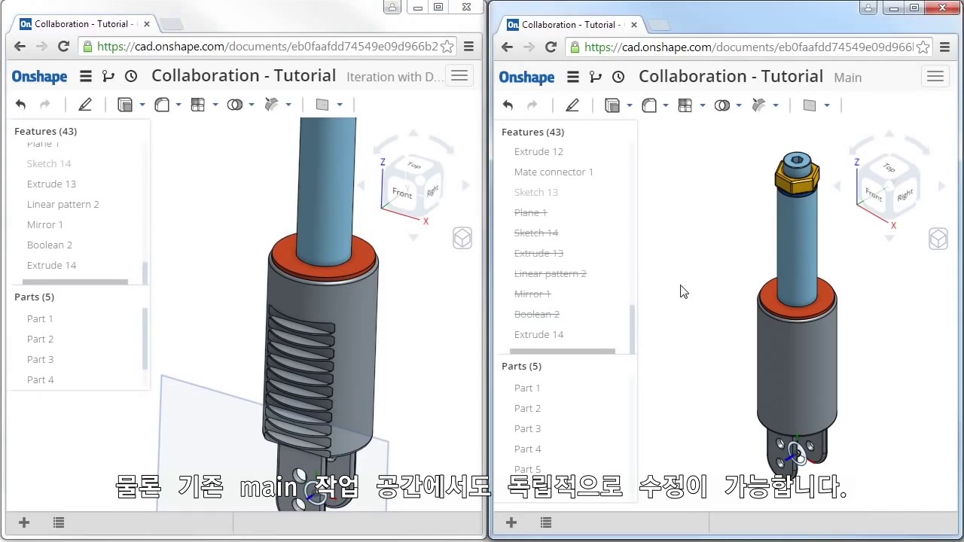
Step: Round the red ring's top edge in Main with a 0.2 in fillet
click(648, 106)
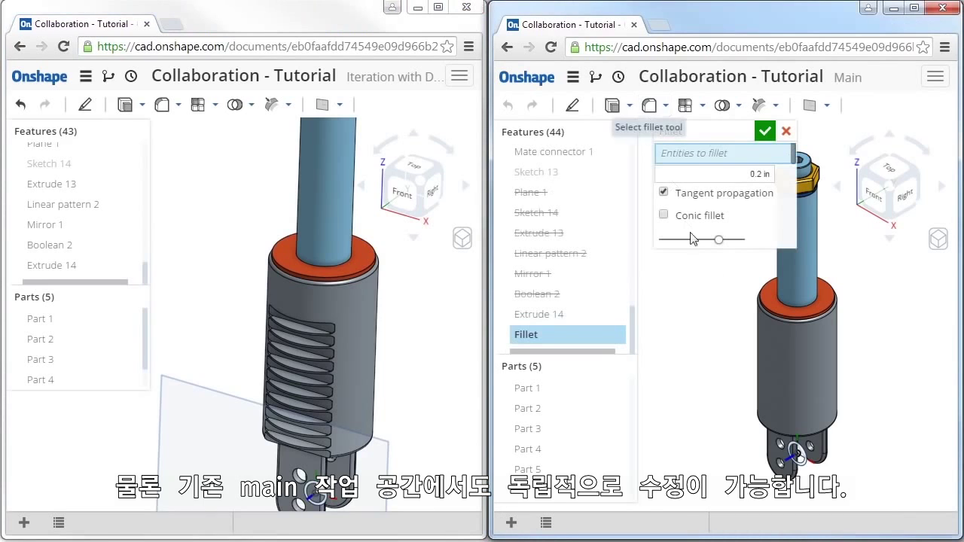
click(773, 309)
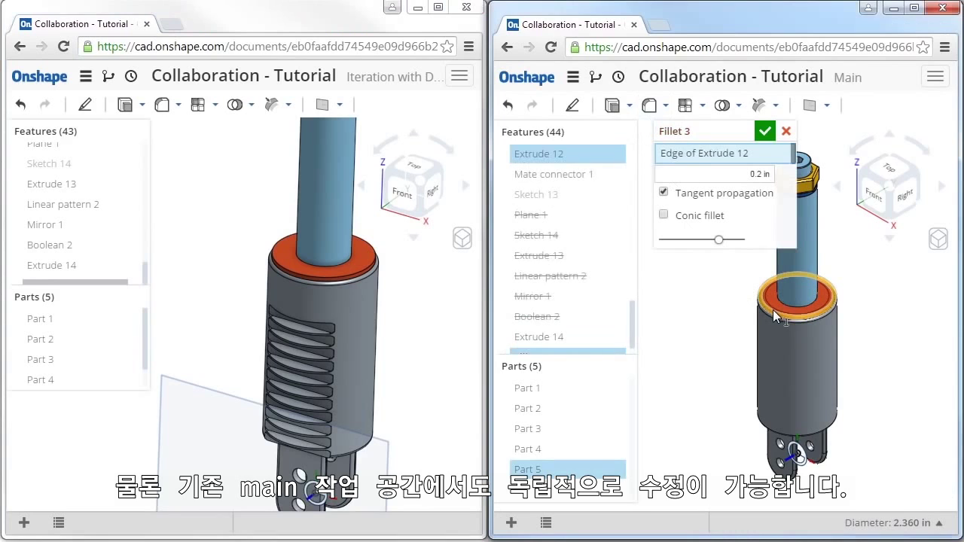
click(763, 177)
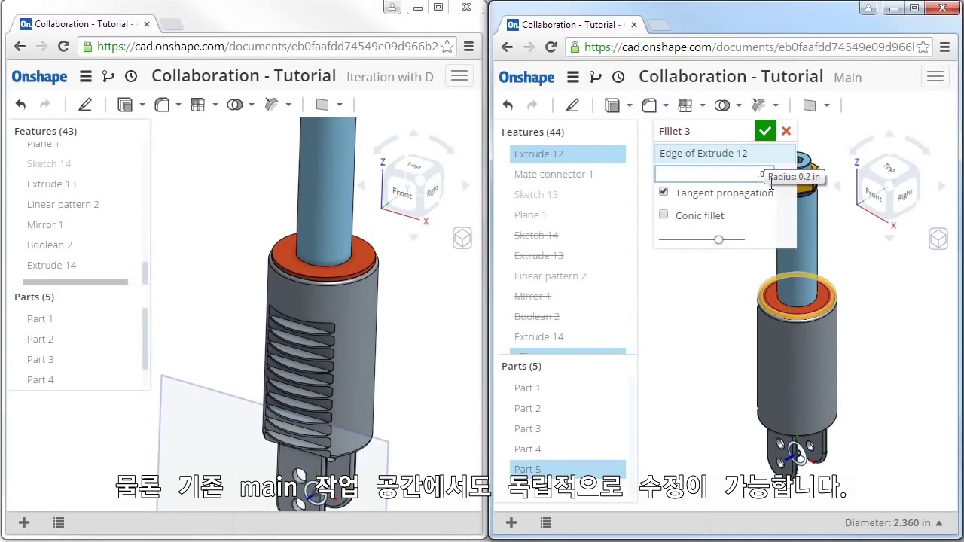
click(764, 131)
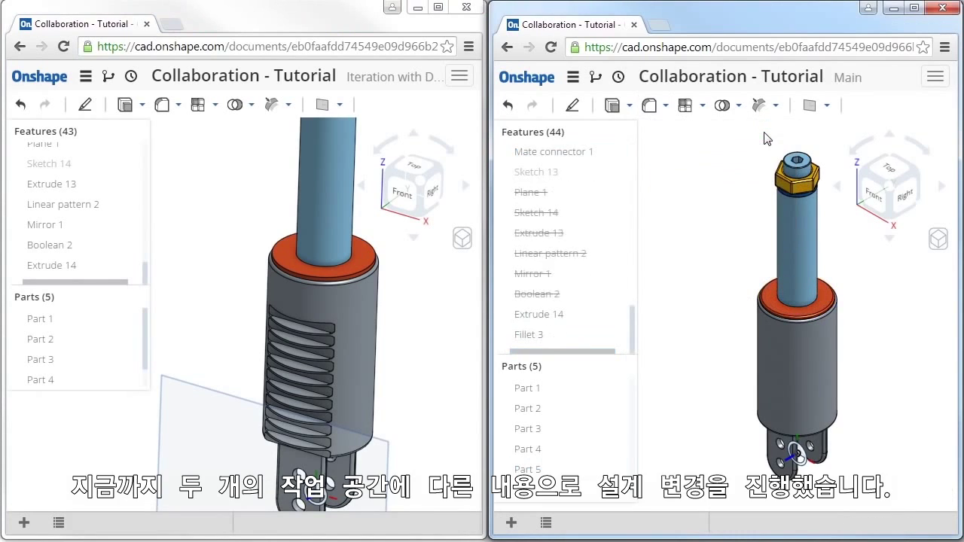
scroll(783, 315, up, 1)
scroll(784, 310, up, 5)
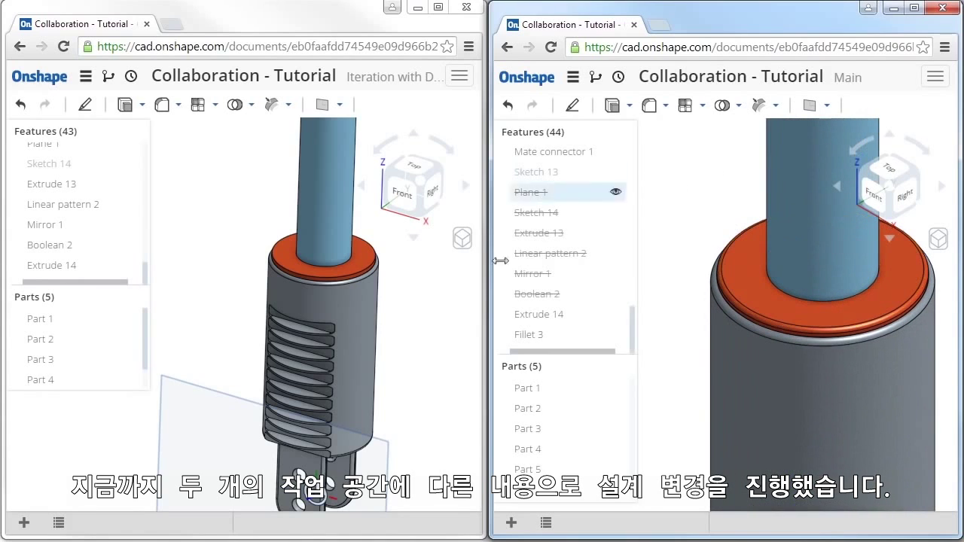
click(398, 330)
scroll(353, 267, up, 3)
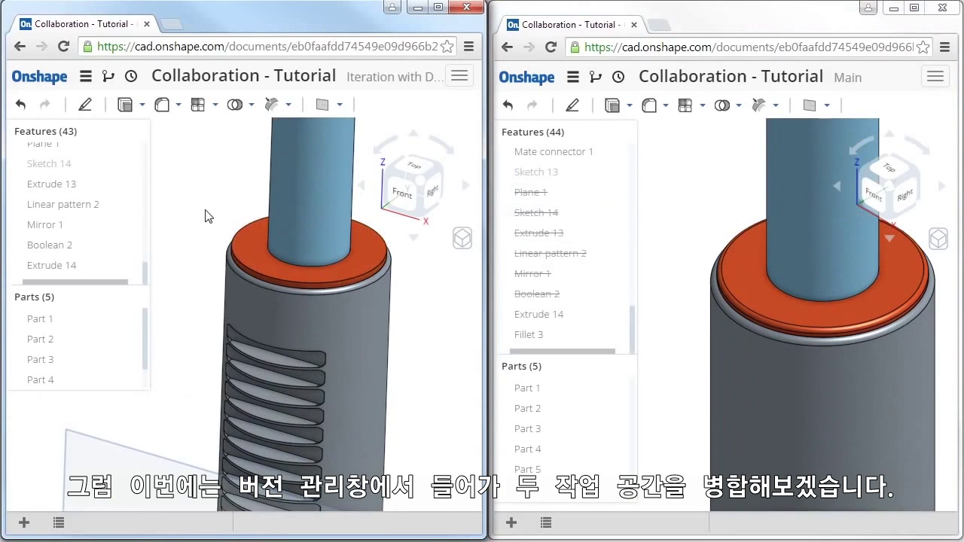
click(110, 78)
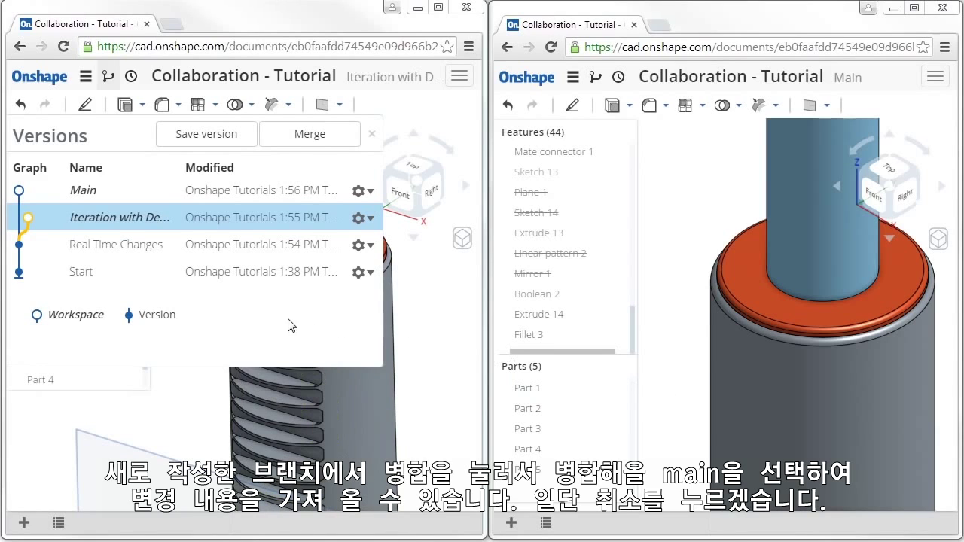
click(333, 144)
click(456, 149)
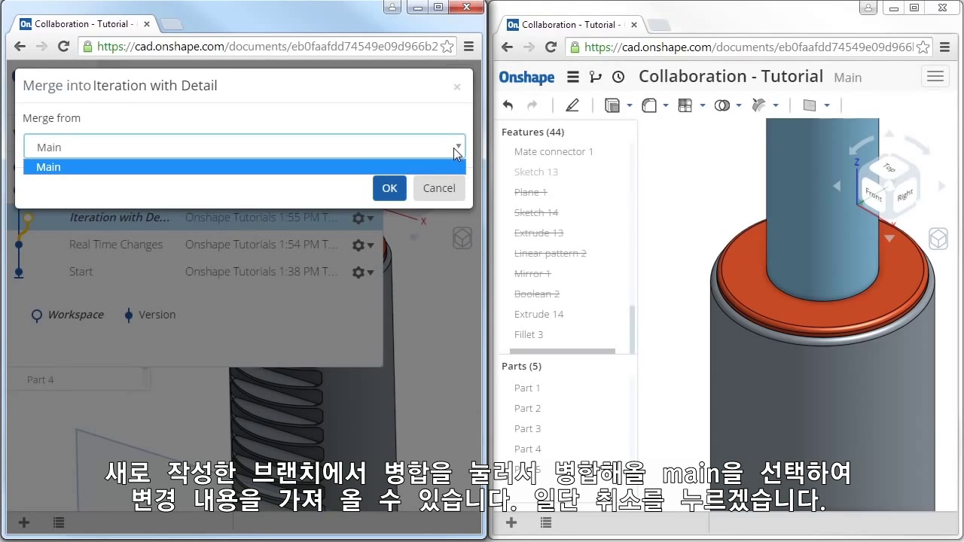
click(276, 170)
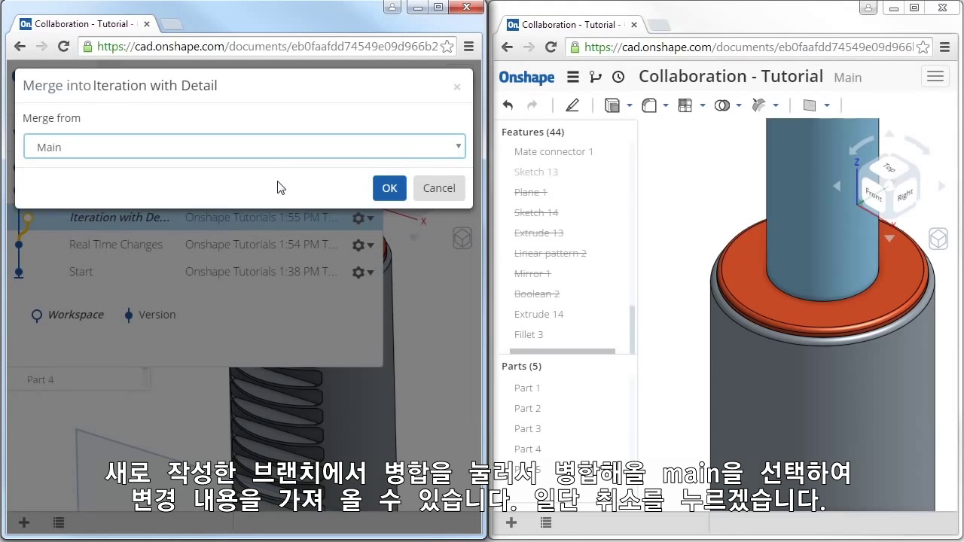
click(456, 192)
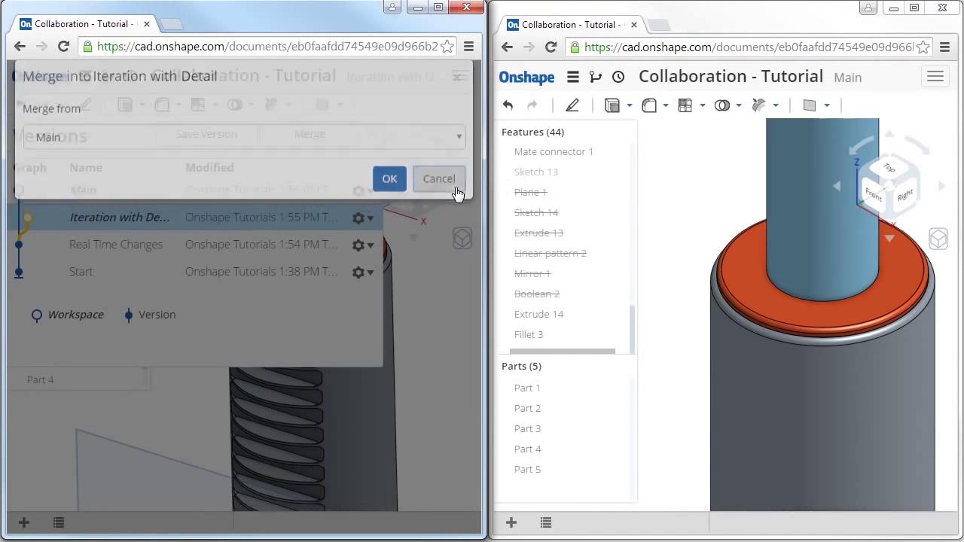
click(436, 316)
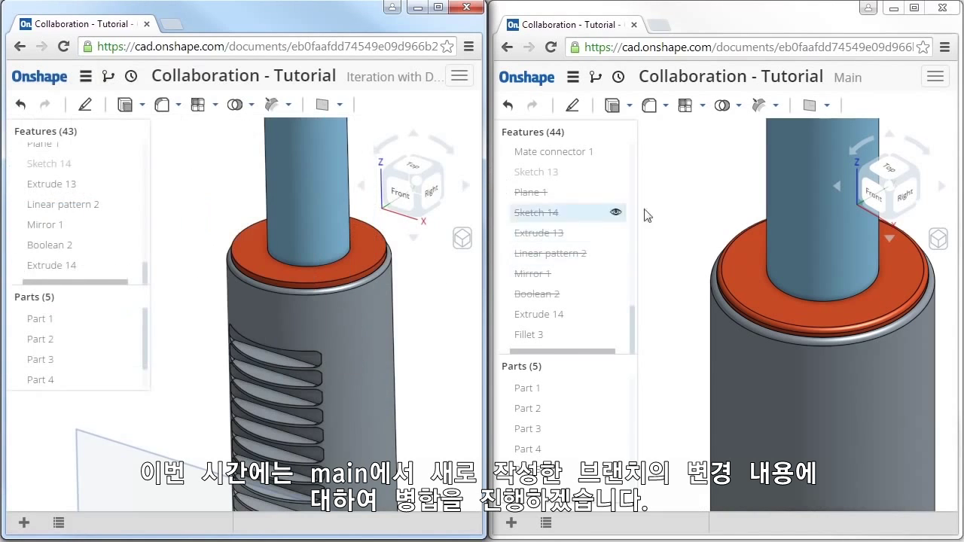
Step: From Manage versions, merge the Iteration with Detail workspace into Main, then close the panel
click(596, 76)
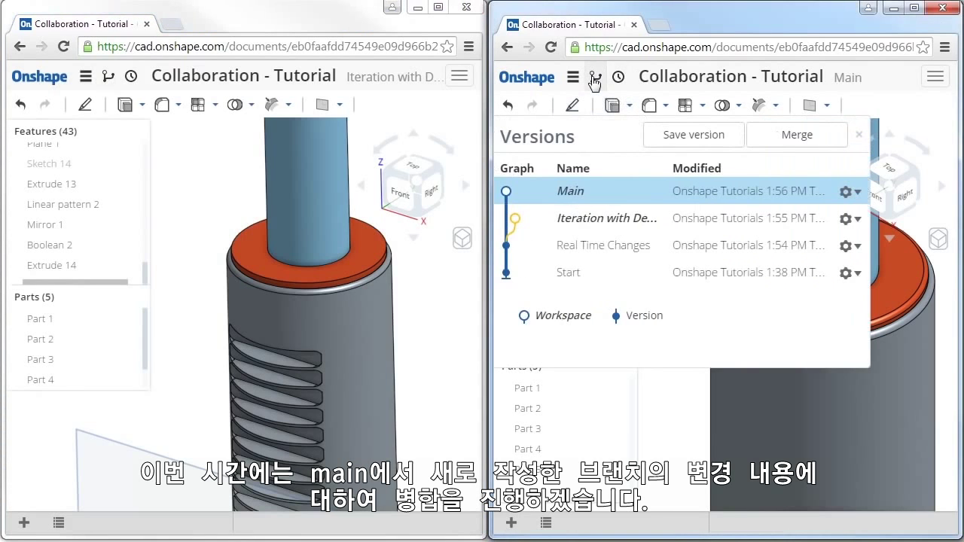
click(783, 139)
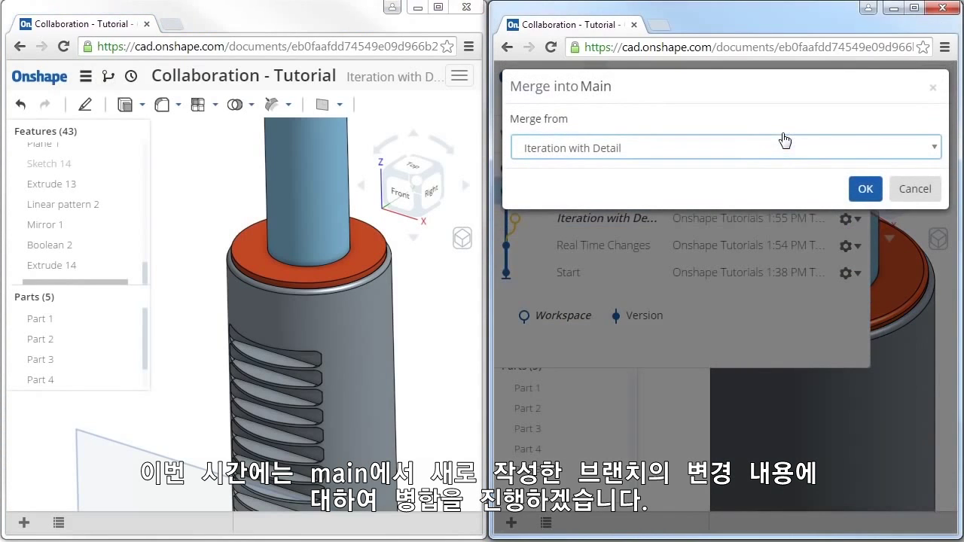
click(935, 148)
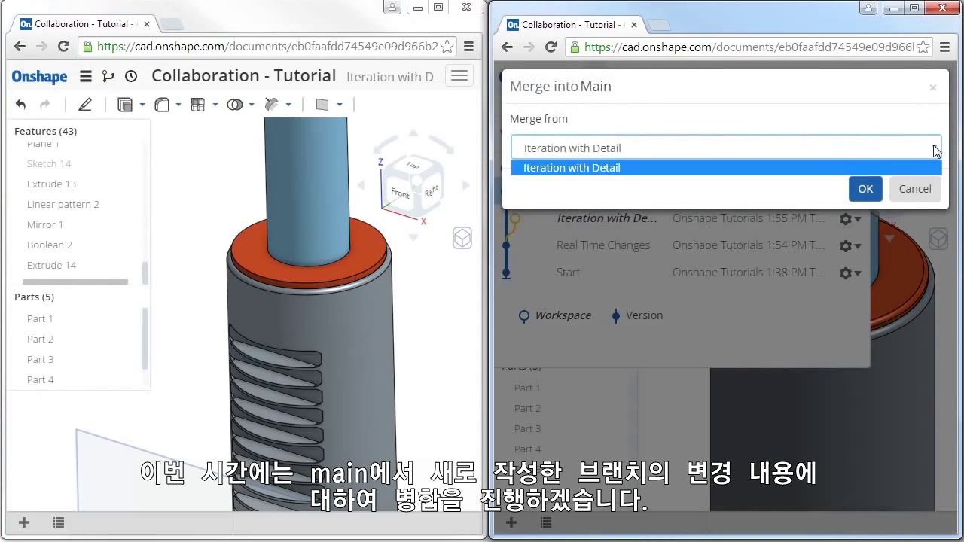
click(715, 166)
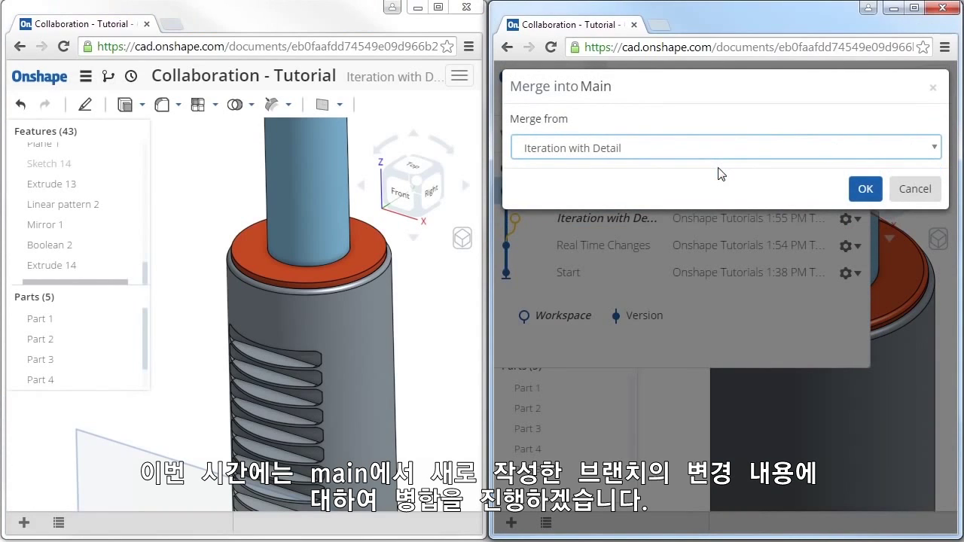
click(863, 194)
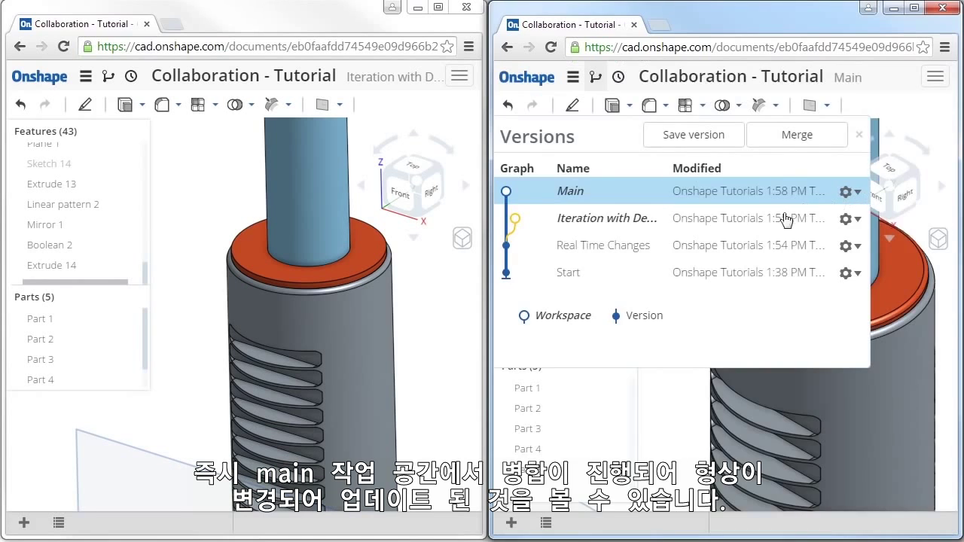
click(669, 412)
right_click(669, 413)
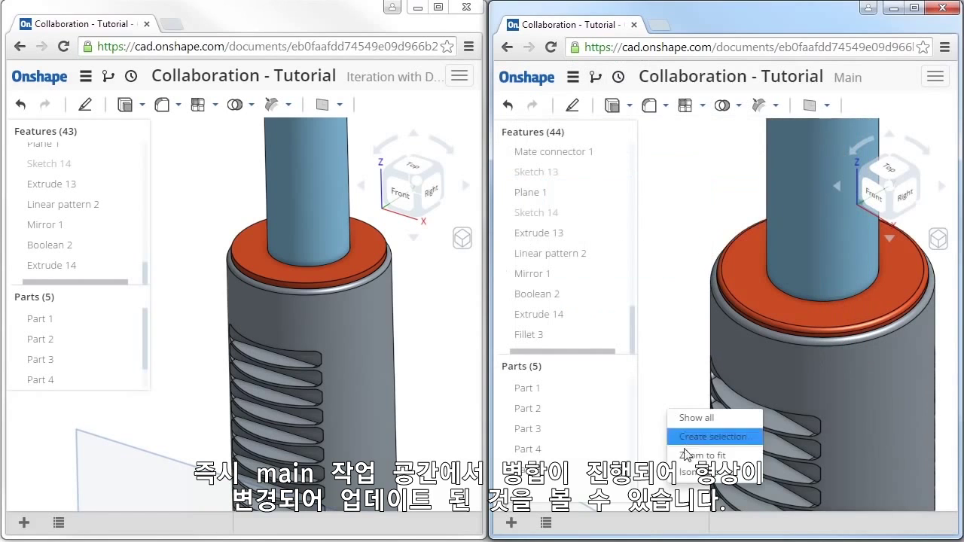
Step: Zoom to fit the merged Main damper and the Iteration with Detail branch model
click(691, 466)
right_click(434, 366)
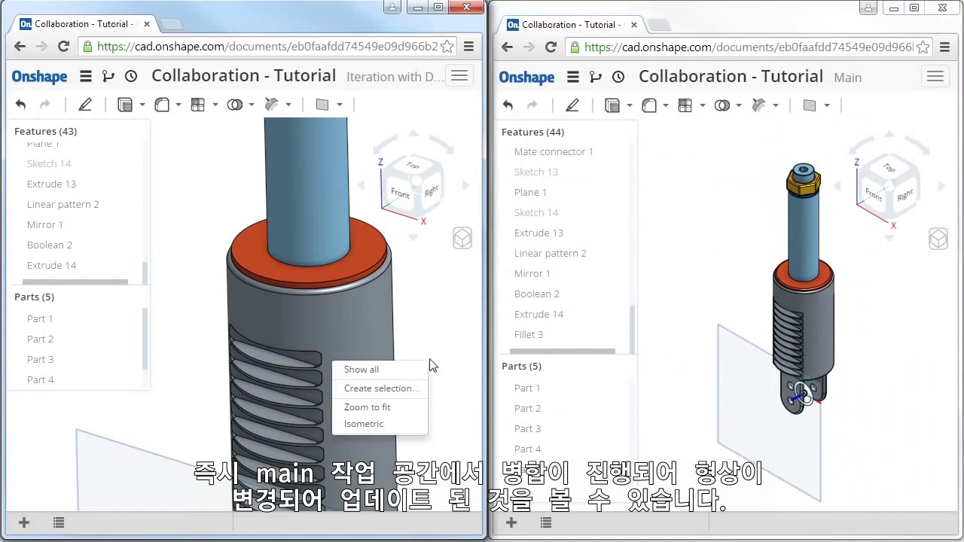
click(405, 410)
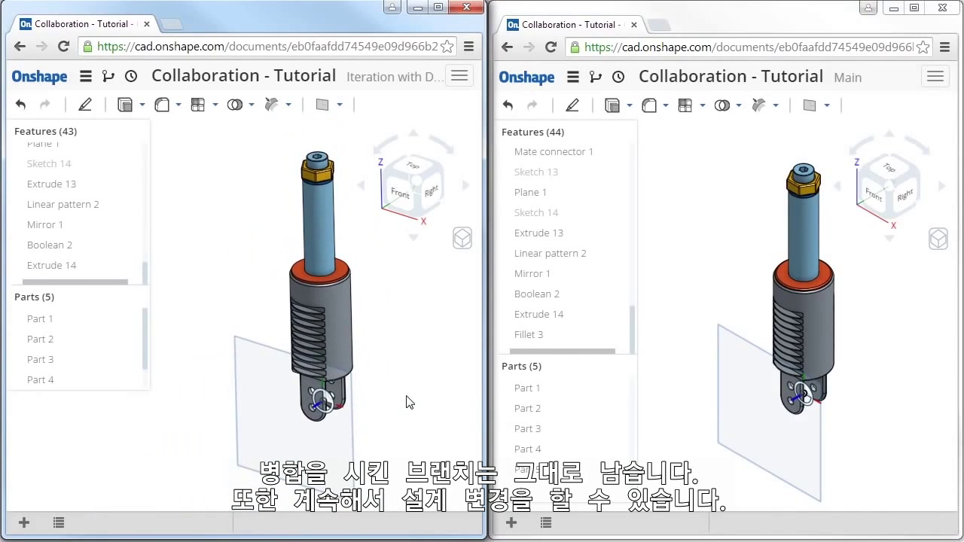